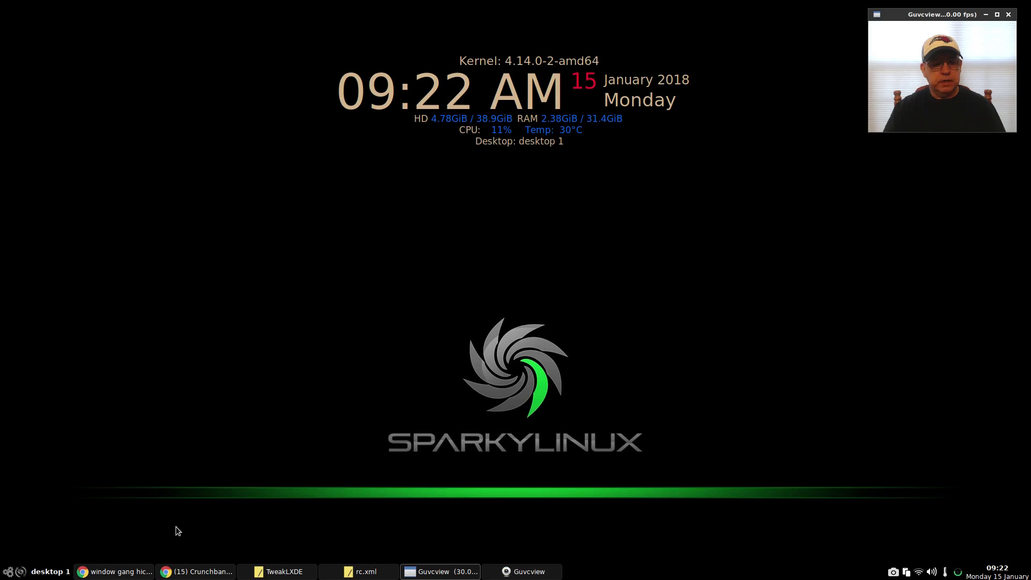
# Restore the Crunchbang Plus Plus V9 YouTube video window from the taskbar
pyautogui.click(196, 572)
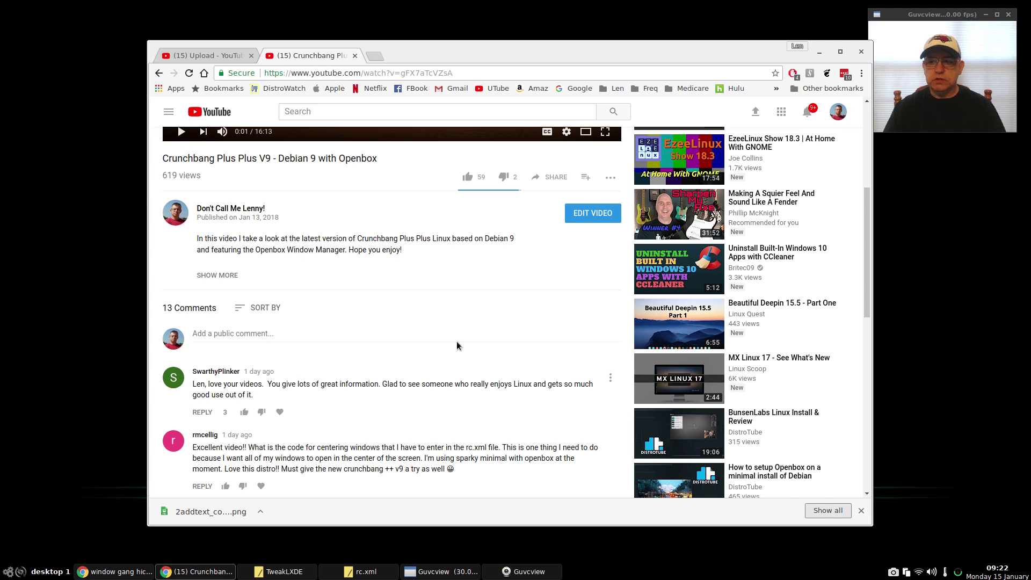
# Shift the YouTube browser window aside and minimize it to reveal the desktop
pyautogui.moveTo(702, 50); pyautogui.dragTo(670, 58)
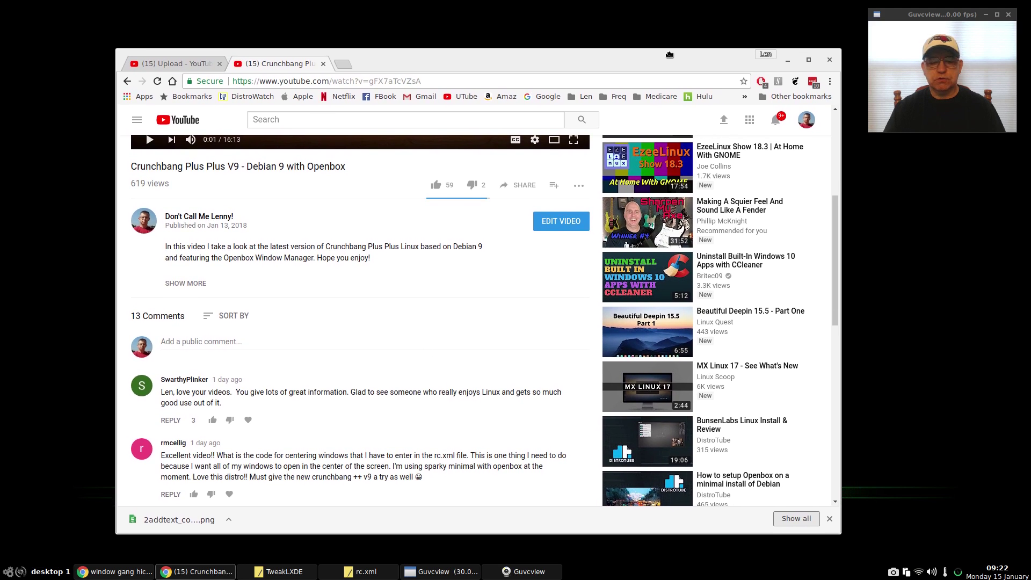
pyautogui.click(788, 60)
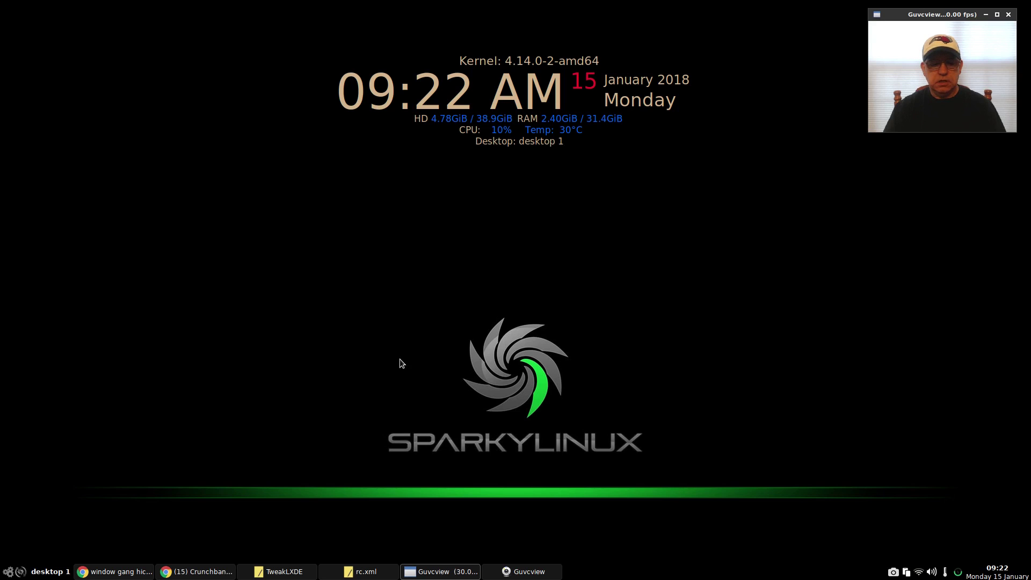
pyautogui.click(341, 572)
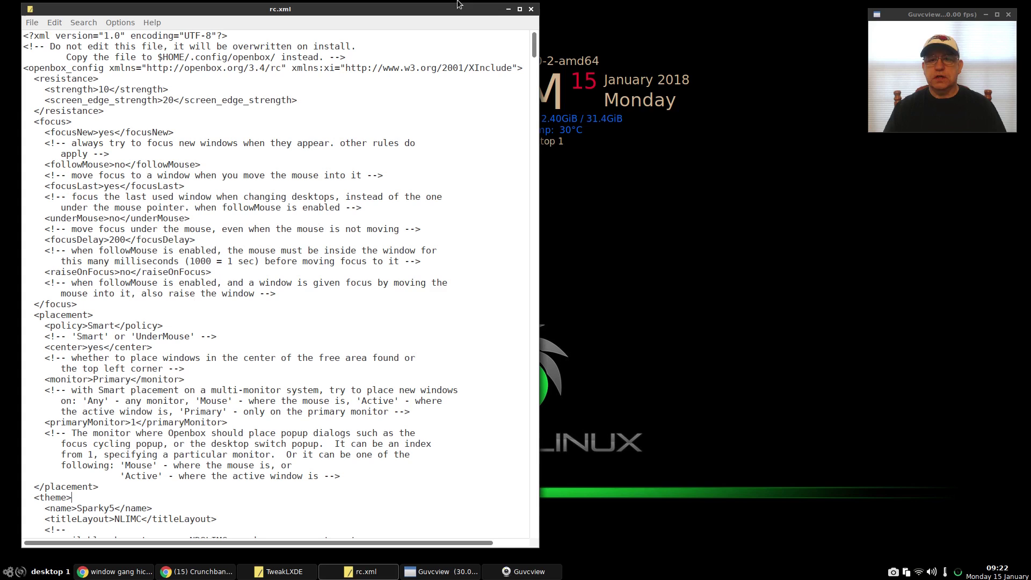
pyautogui.click(508, 10)
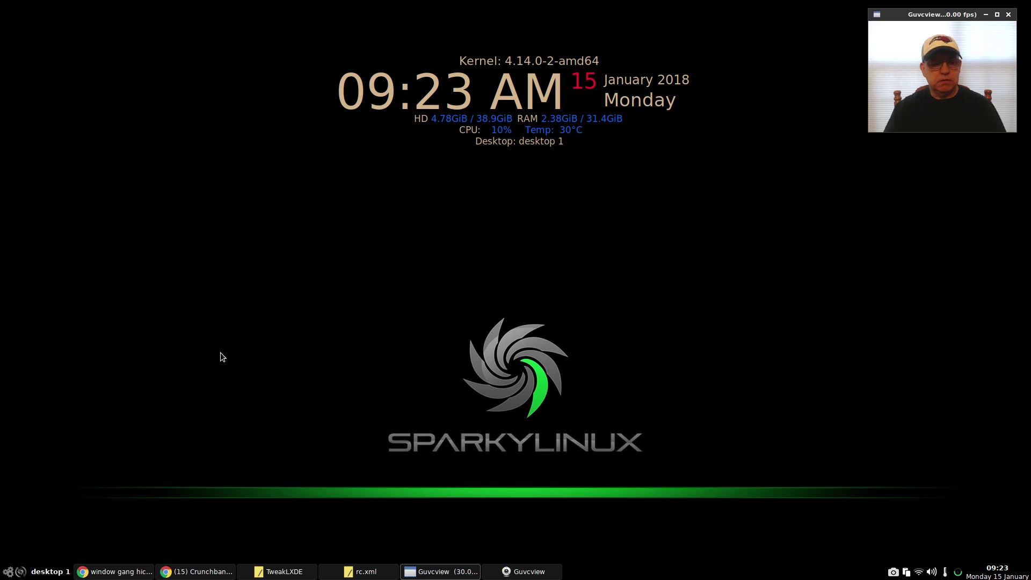
pyautogui.click(22, 572)
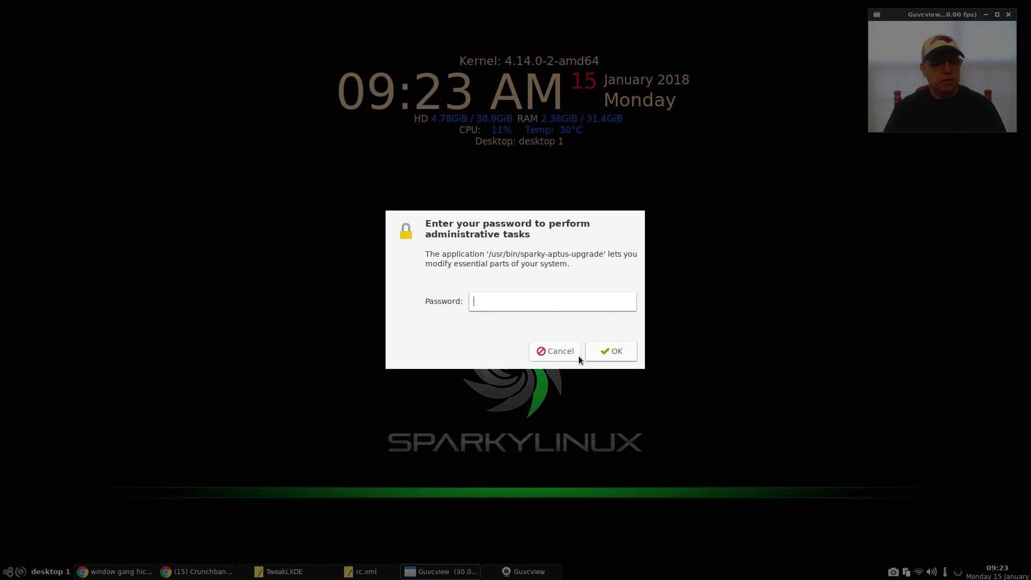
pyautogui.click(568, 352)
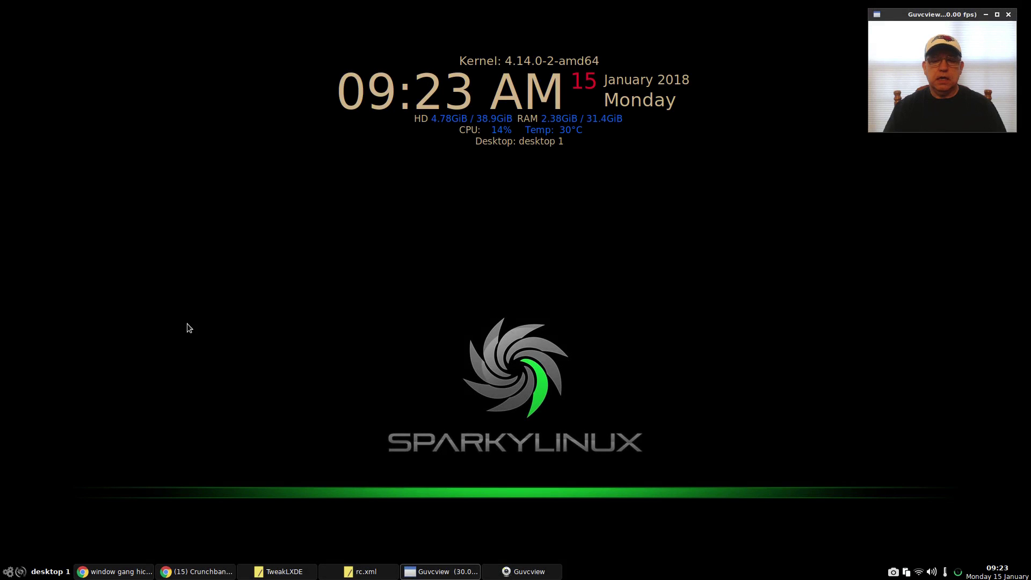
pyautogui.rightClick(193, 256)
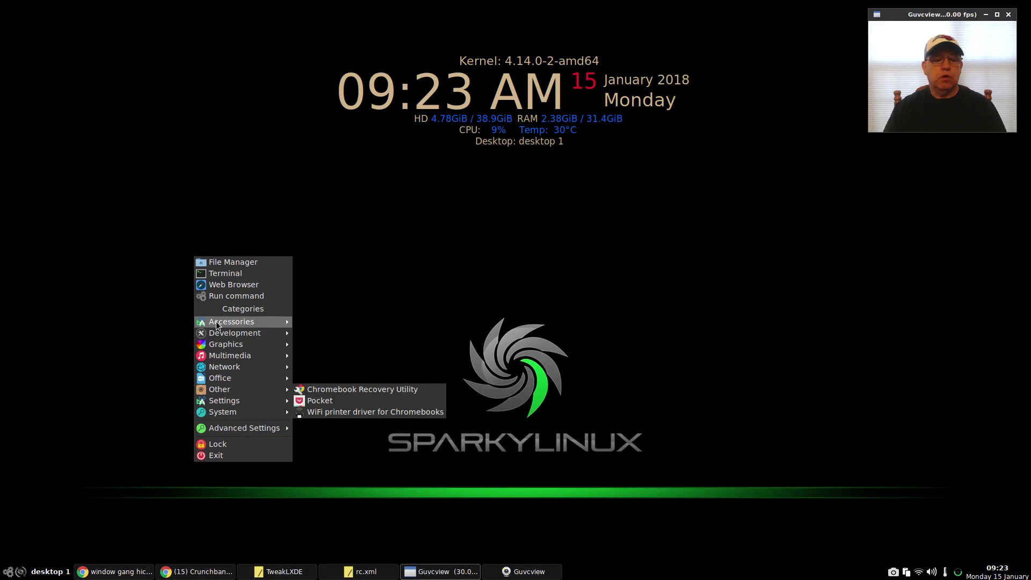
pyautogui.moveTo(212, 346)
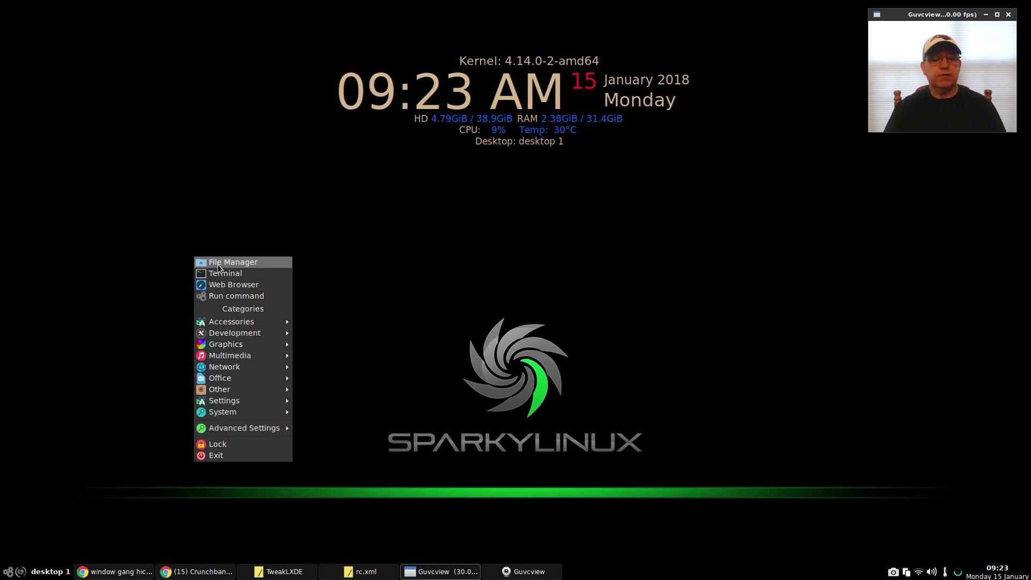
pyautogui.moveTo(252, 334)
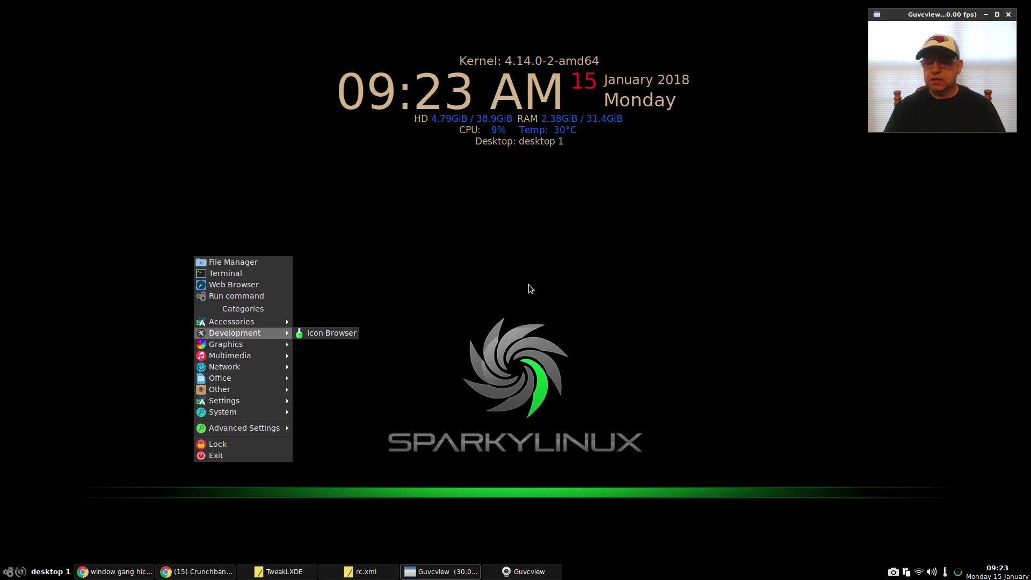
pyautogui.click(513, 282)
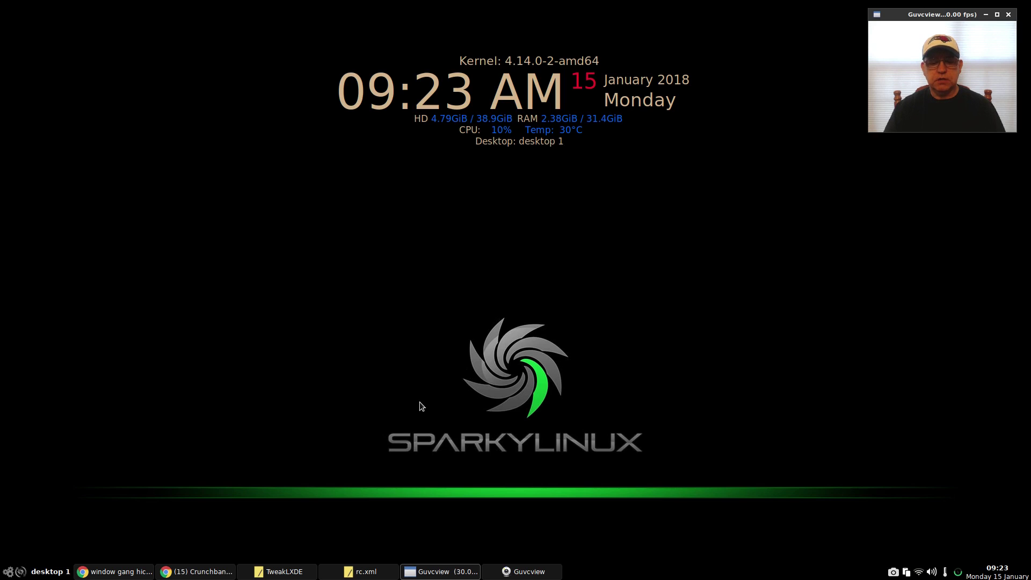
# Restore the rc.xml editor and launch PCManFM on /home/len/ with hidden folders listed
pyautogui.click(359, 571)
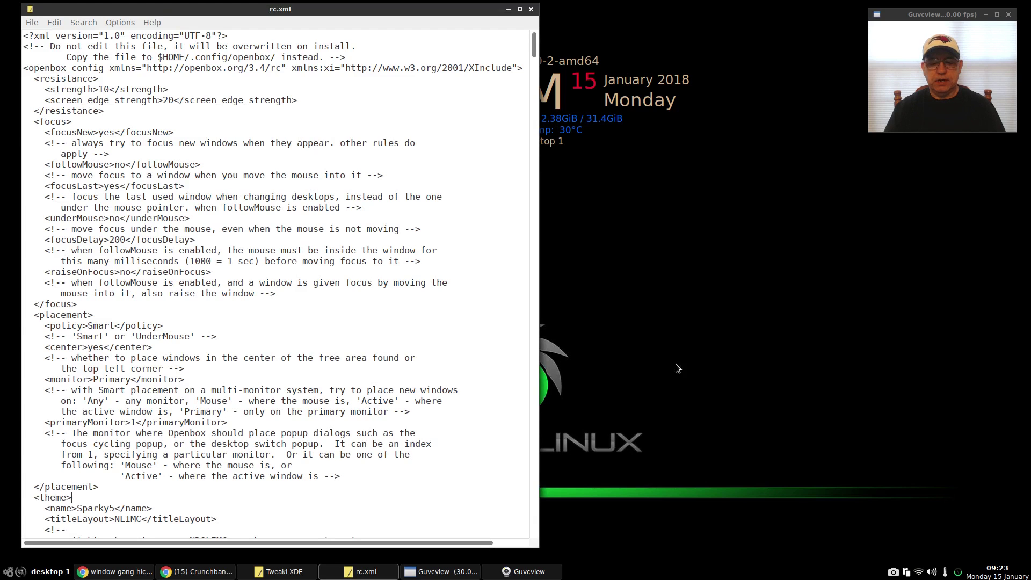
pyautogui.rightClick(671, 336)
pyautogui.click(687, 341)
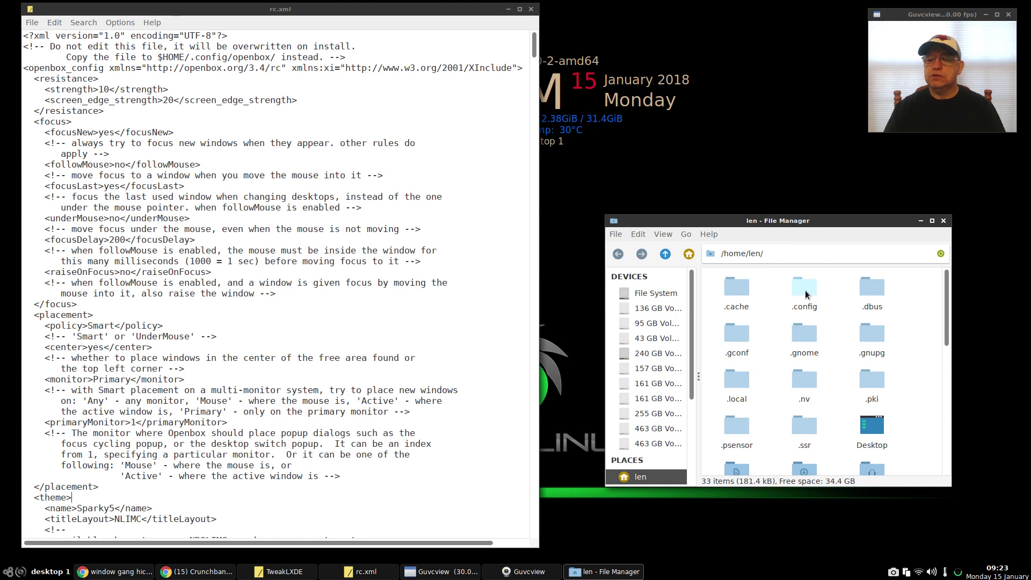
pyautogui.click(665, 233)
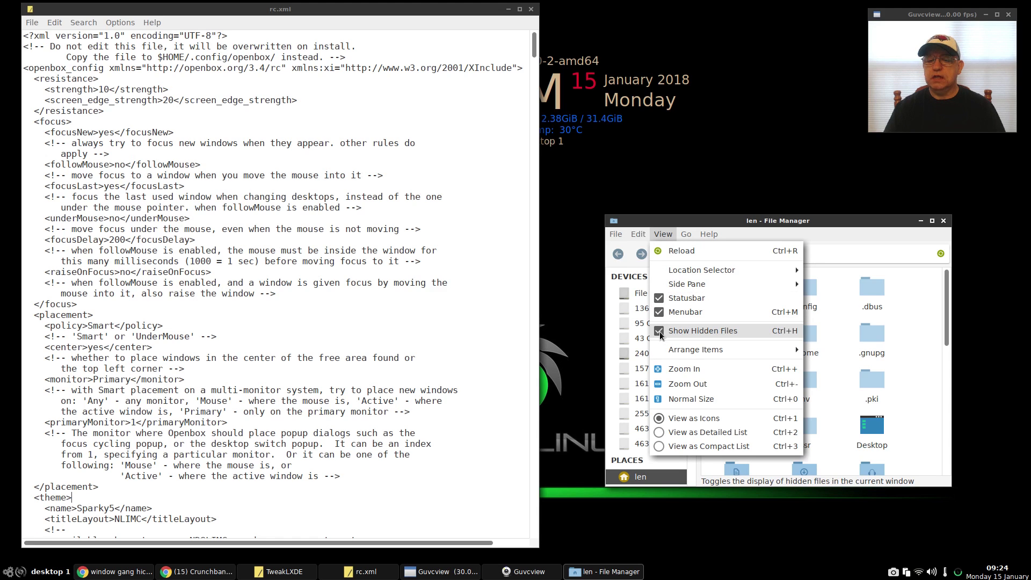
pyautogui.click(730, 220)
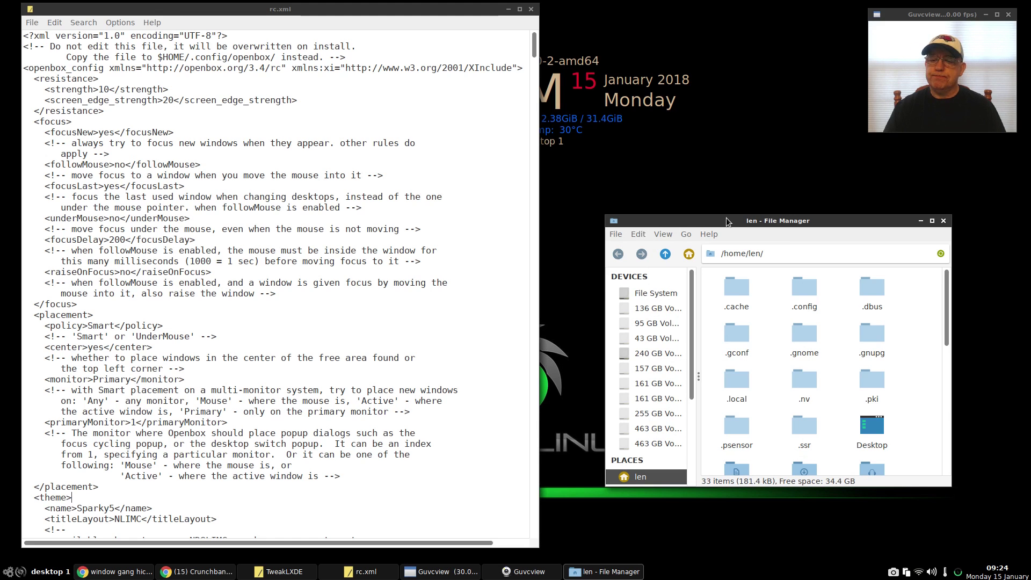
# Navigate into .config/openbox to list autostart.sh, menu.xml, rc.xml and the other files
pyautogui.doubleClick(804, 287)
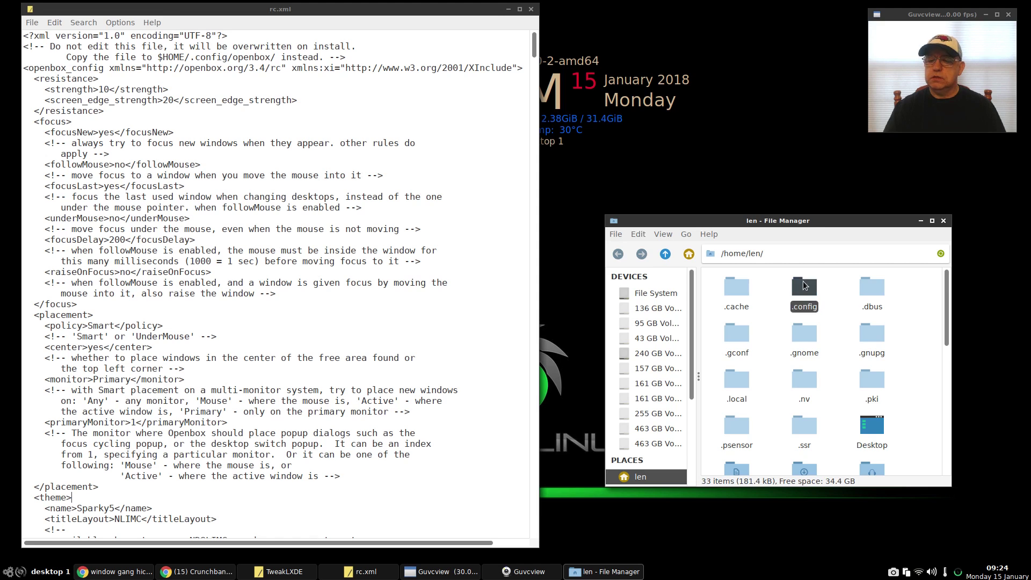
pyautogui.scroll(-3, 762, 340)
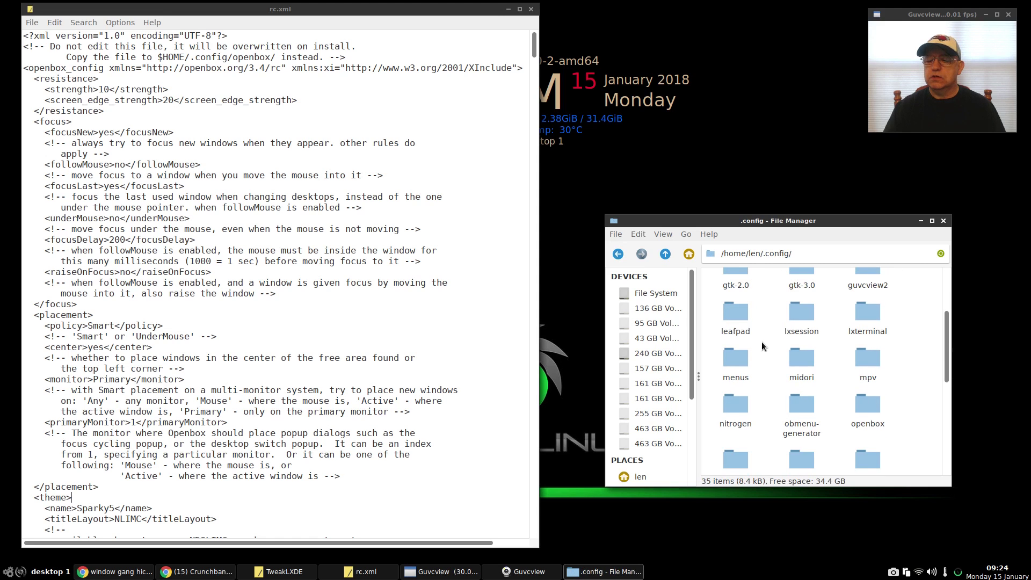
pyautogui.click(869, 377)
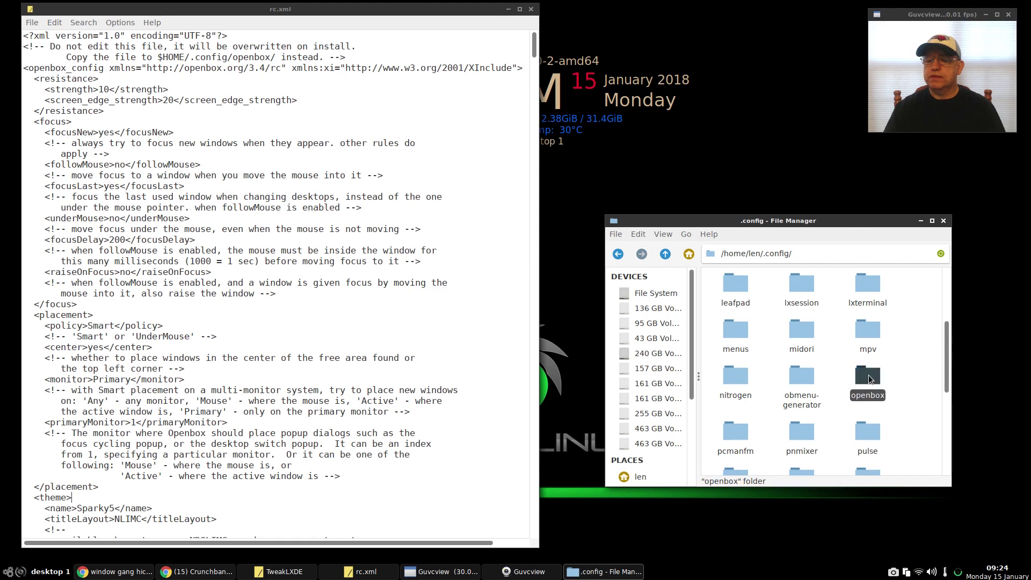
pyautogui.doubleClick(868, 377)
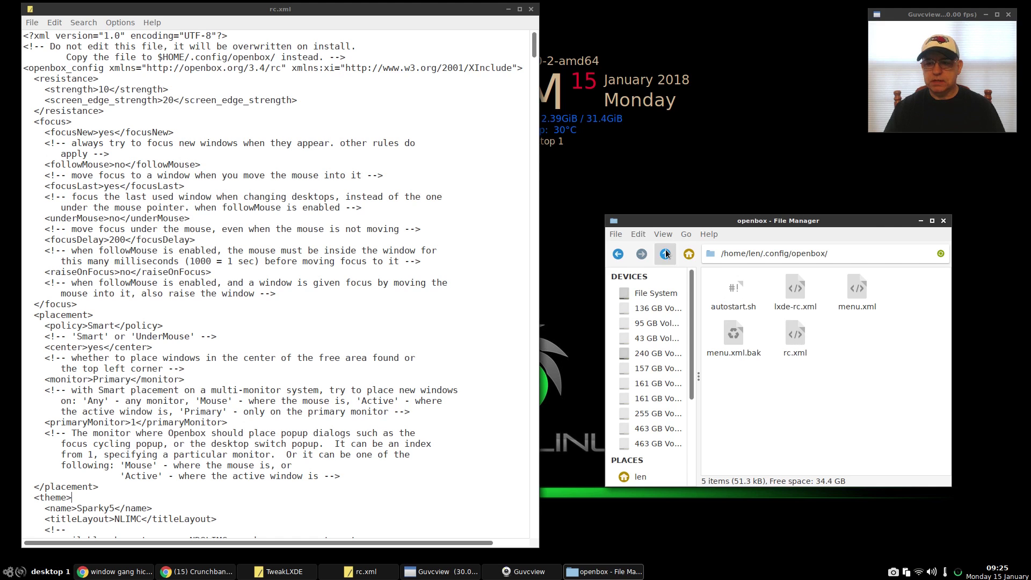
# Close the file manager, reposition and enlarge the TweakLXDE notes, and scroll rc.xml to its end
pyautogui.click(943, 222)
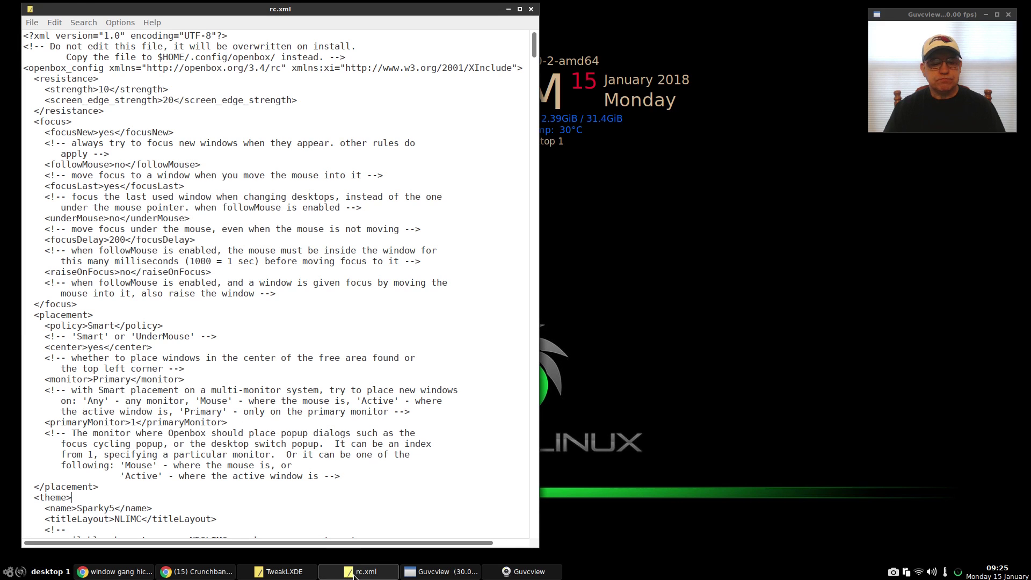
pyautogui.click(284, 573)
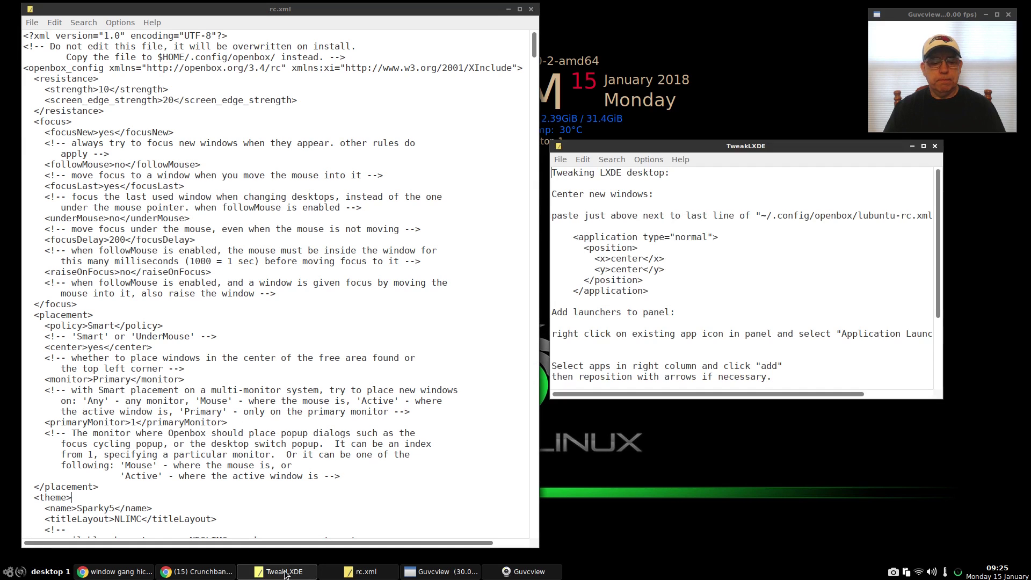
pyautogui.moveTo(743, 148); pyautogui.dragTo(770, 175)
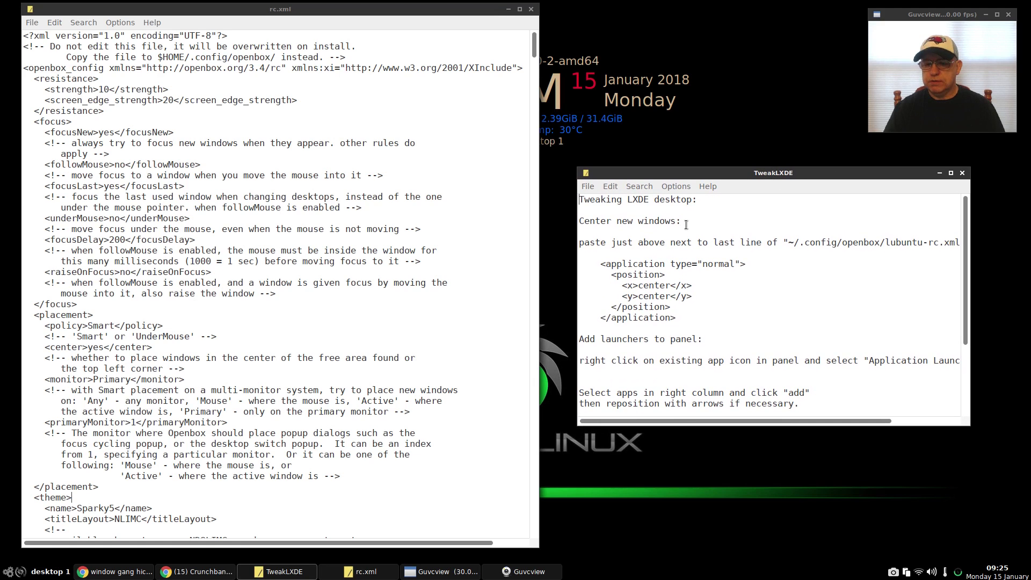
pyautogui.moveTo(757, 174); pyautogui.dragTo(805, 187)
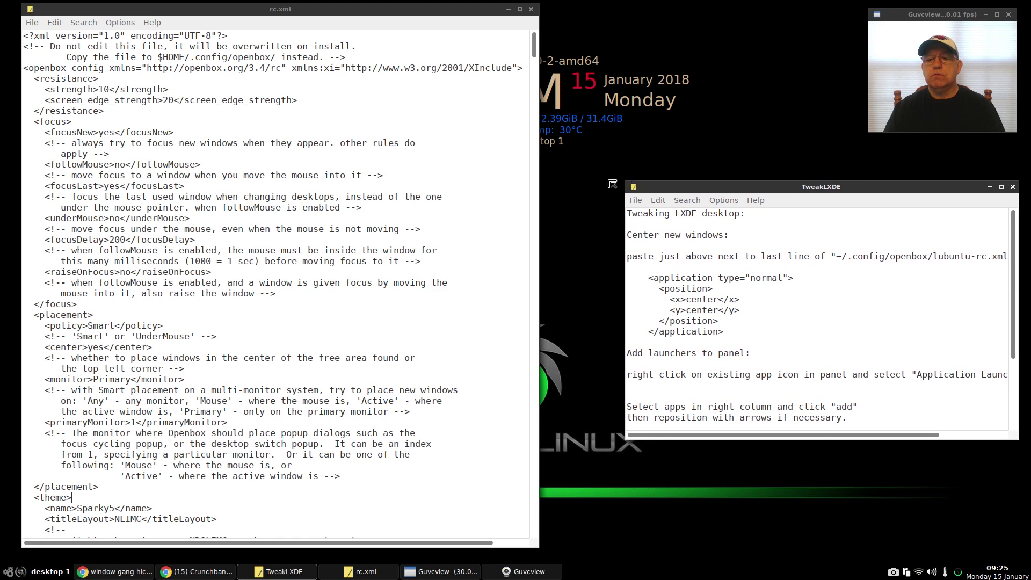
pyautogui.moveTo(612, 184); pyautogui.dragTo(538, 174)
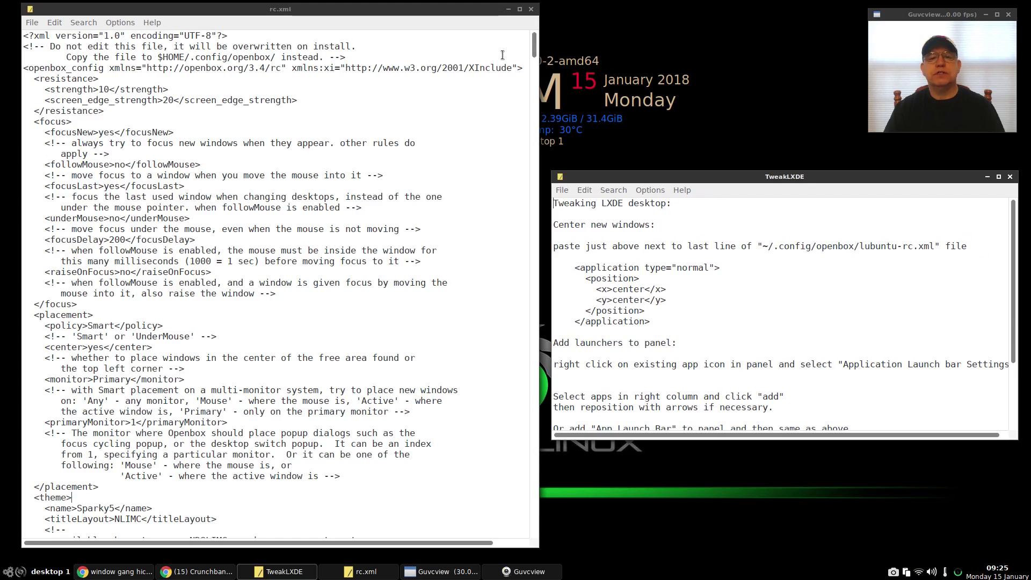
pyautogui.moveTo(534, 47); pyautogui.dragTo(529, 547)
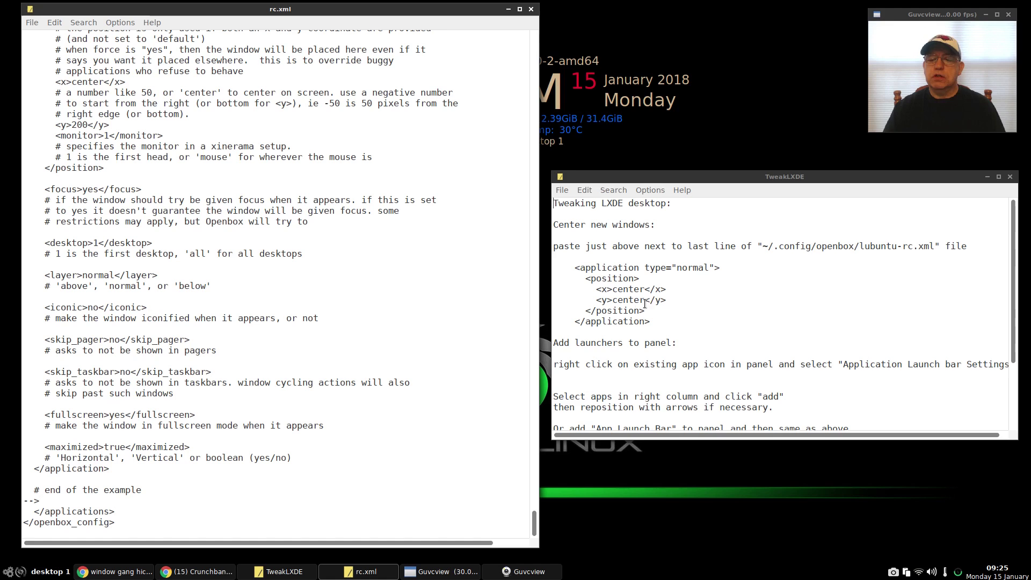
# Copy the <application> window-centring block from TweakLXDE and place the cursor after rc.xml's '-->' line
pyautogui.moveTo(672, 322); pyautogui.dragTo(549, 271)
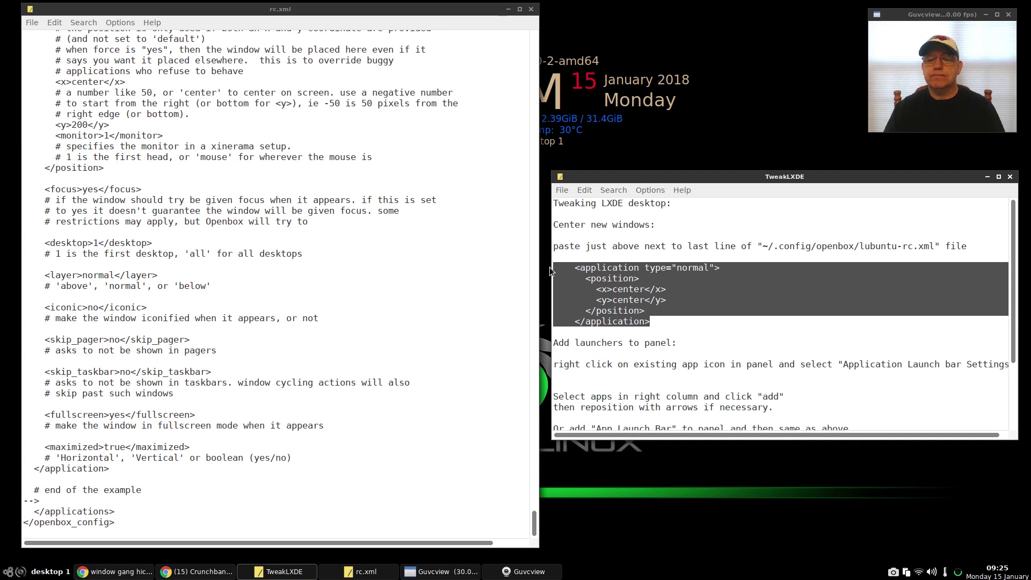
pyautogui.rightClick(643, 291)
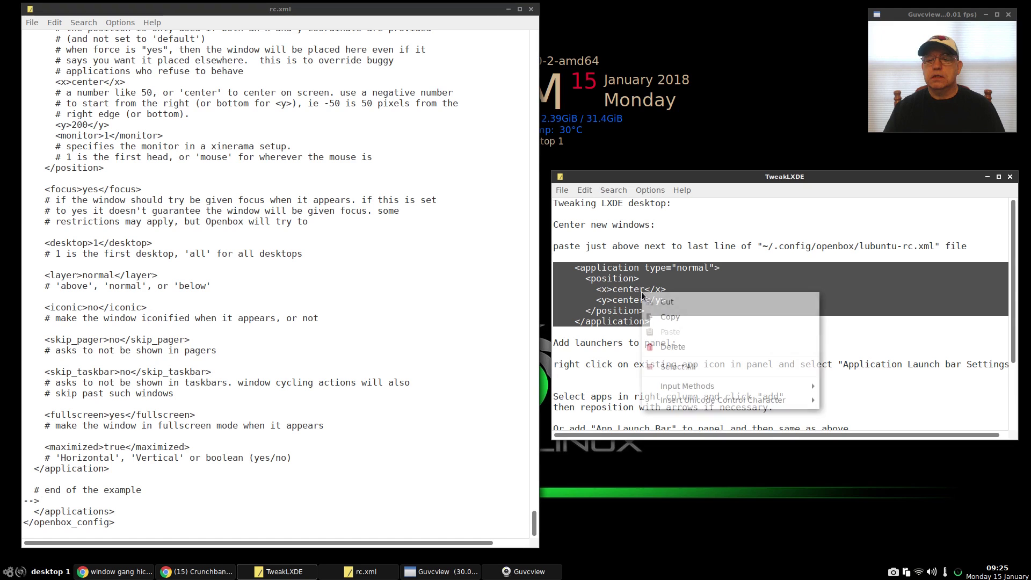
pyautogui.click(662, 309)
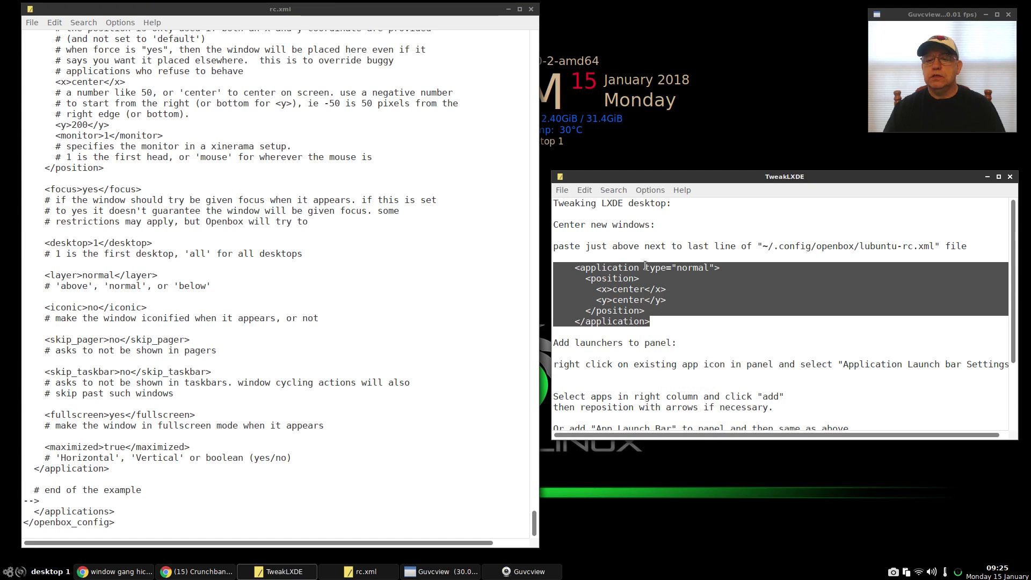
pyautogui.click(40, 501)
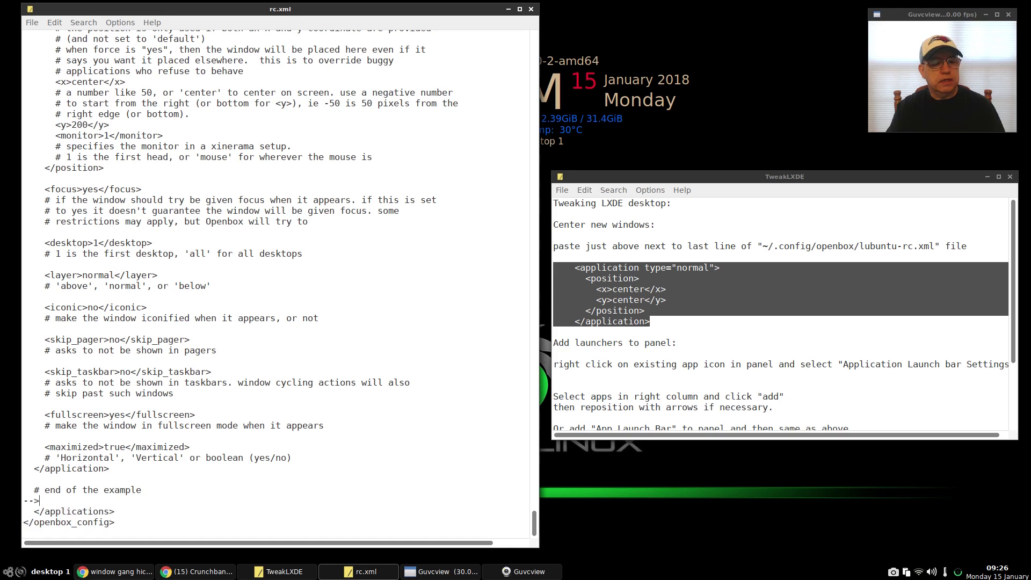
# Paste the centring <application type="normal"> block on a new line just above </applications>
pyautogui.press('Return')
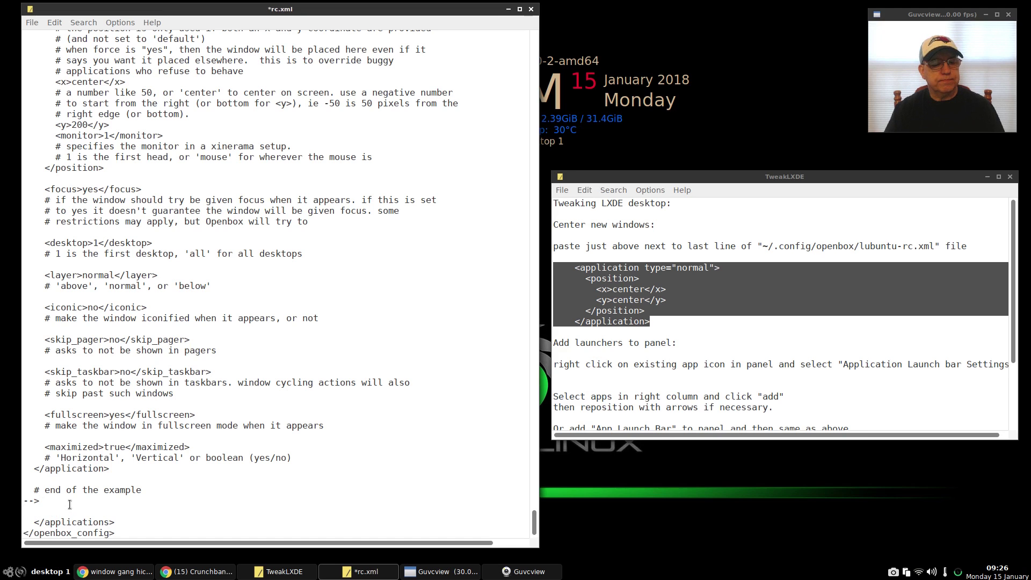
pyautogui.scroll(-1, 27, 502)
pyautogui.rightClick(27, 499)
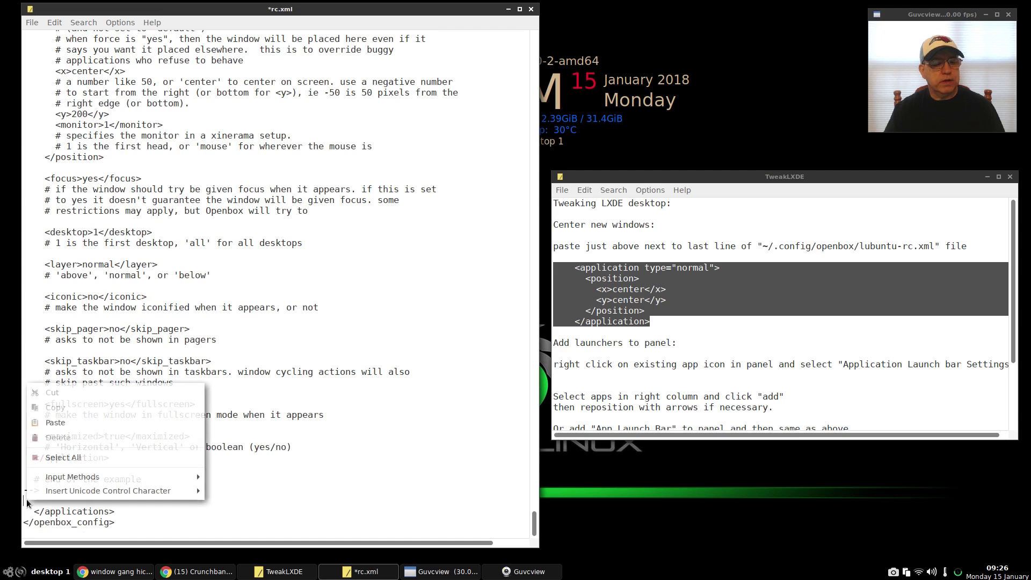
pyautogui.click(53, 423)
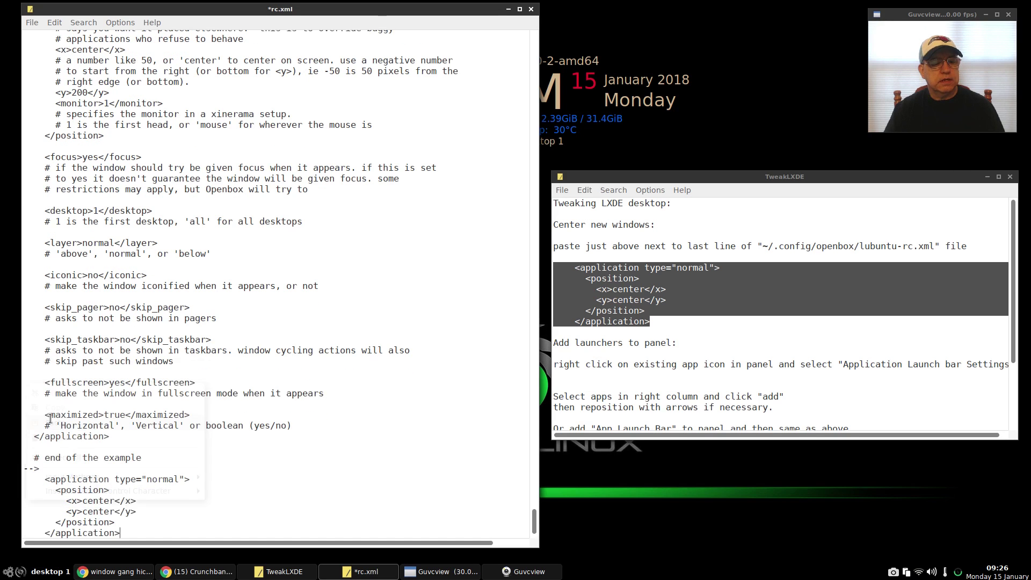
pyautogui.scroll(-1, 240, 481)
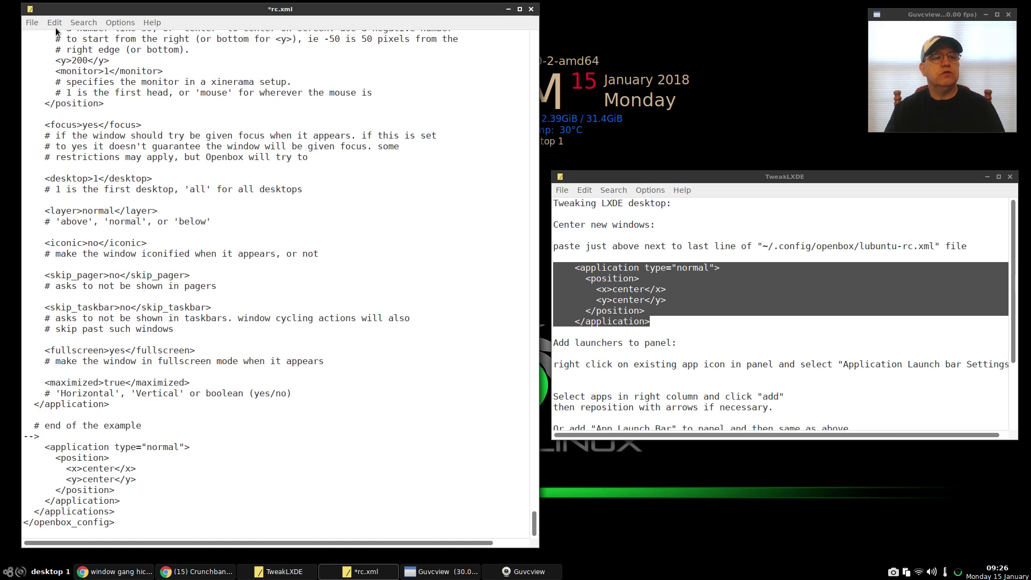
pyautogui.click(32, 22)
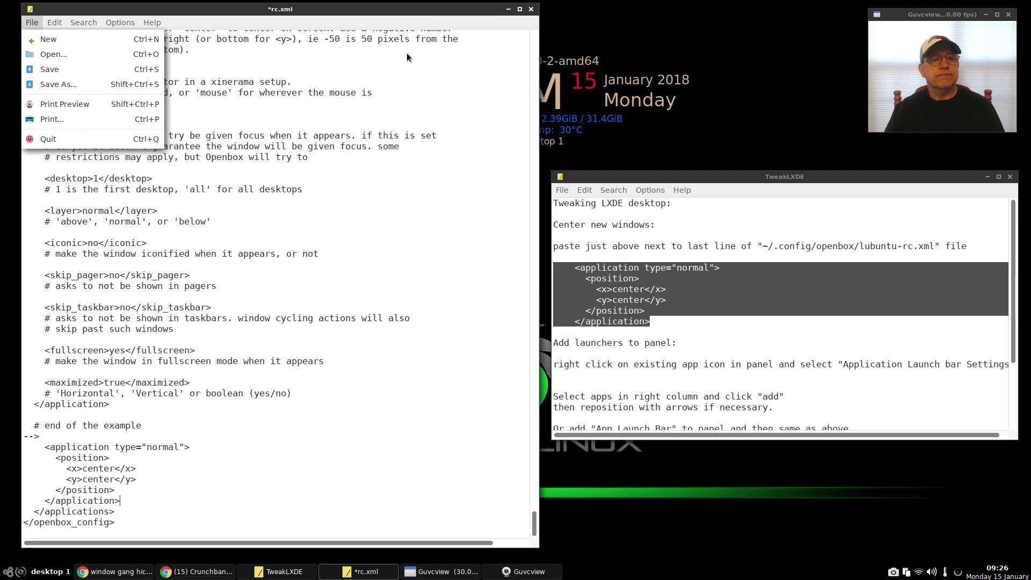
# Dismiss the File menu without saving and launch the File Manager from the desktop menu
pyautogui.press('Escape')
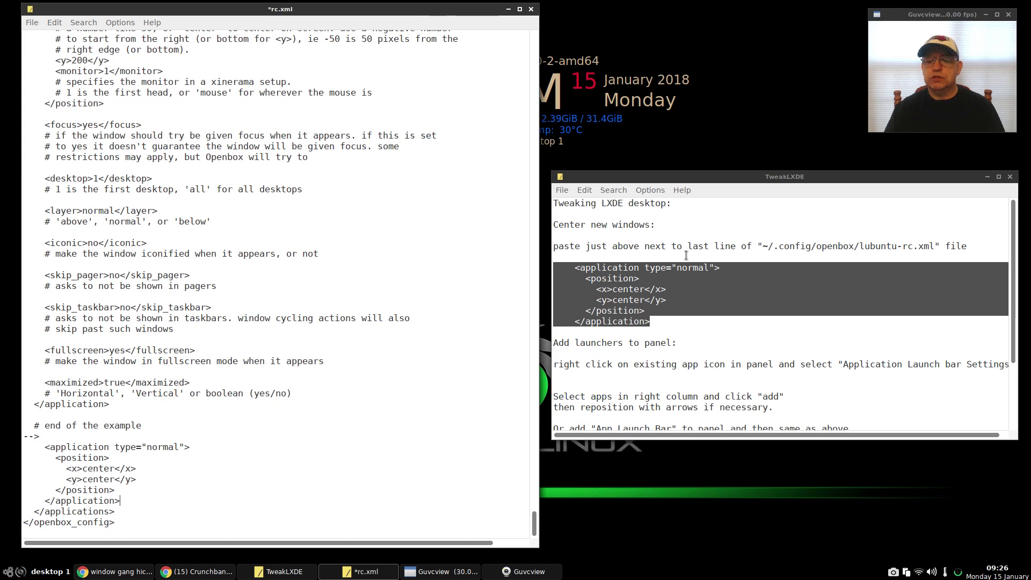
pyautogui.rightClick(664, 524)
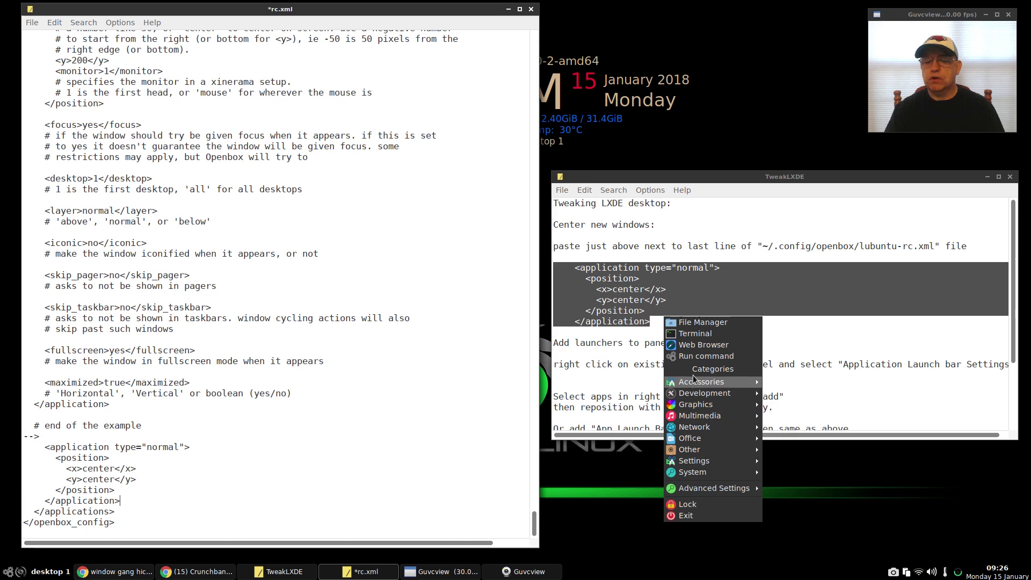
pyautogui.moveTo(752, 382)
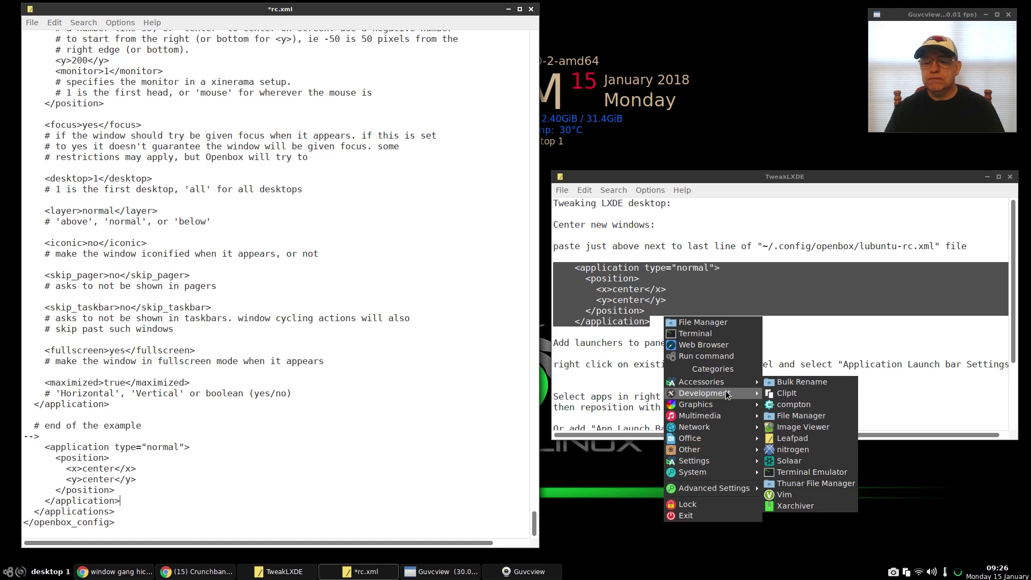
pyautogui.moveTo(708, 440)
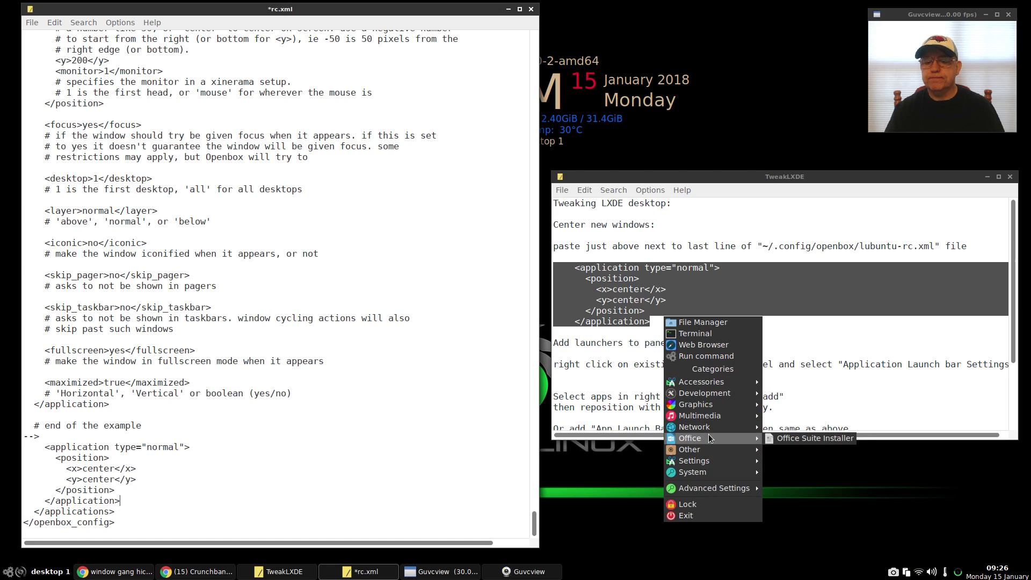
pyautogui.moveTo(709, 405)
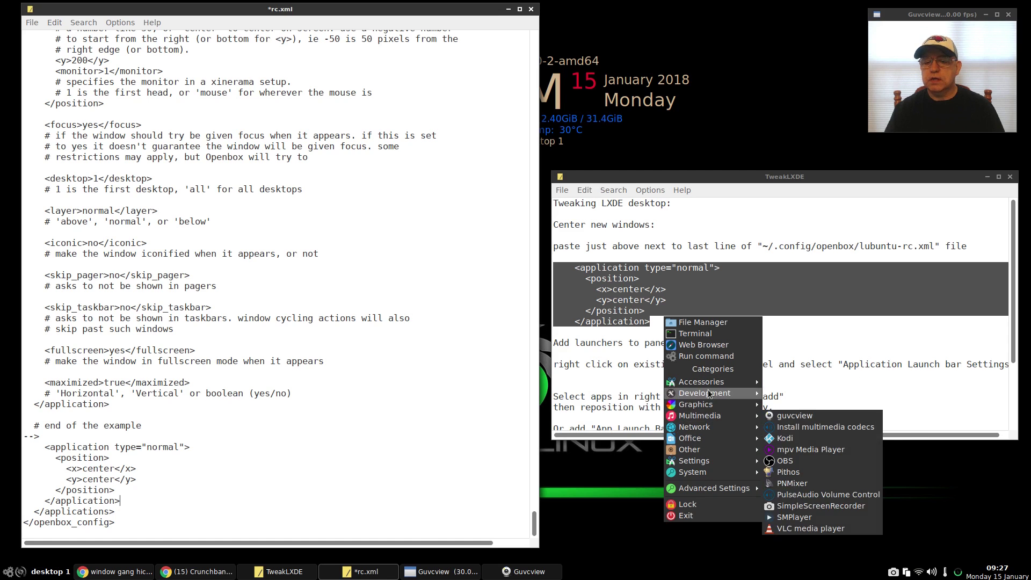
pyautogui.moveTo(709, 380)
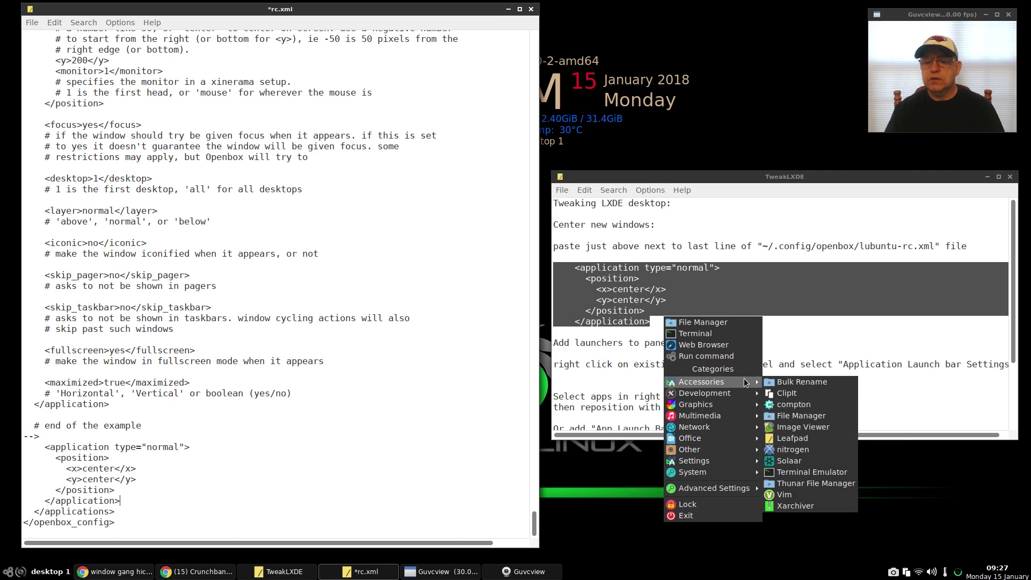
pyautogui.click(805, 417)
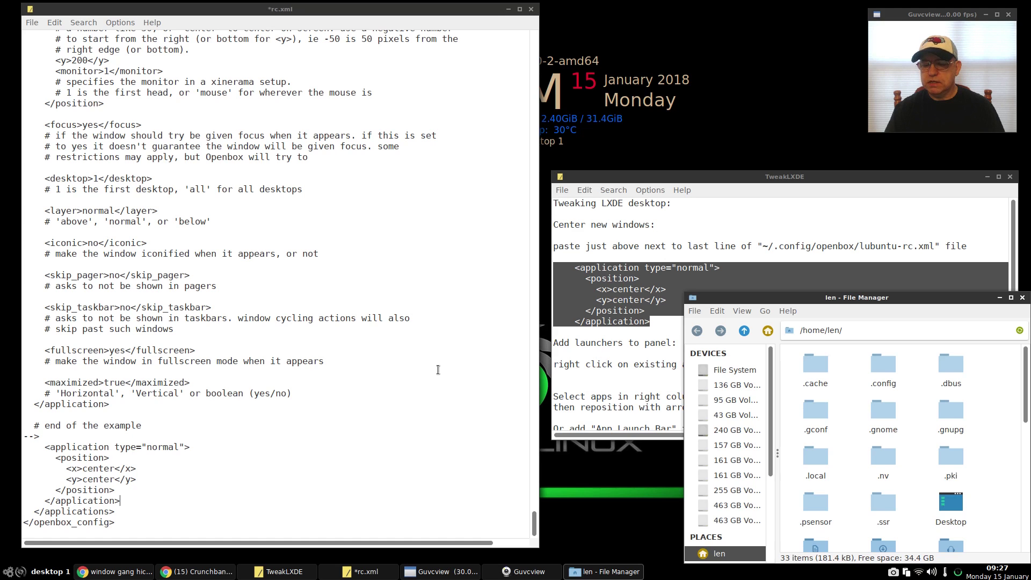
# Launch a blank Leafpad from Accessories, then close it and the file manager window
pyautogui.rightClick(583, 476)
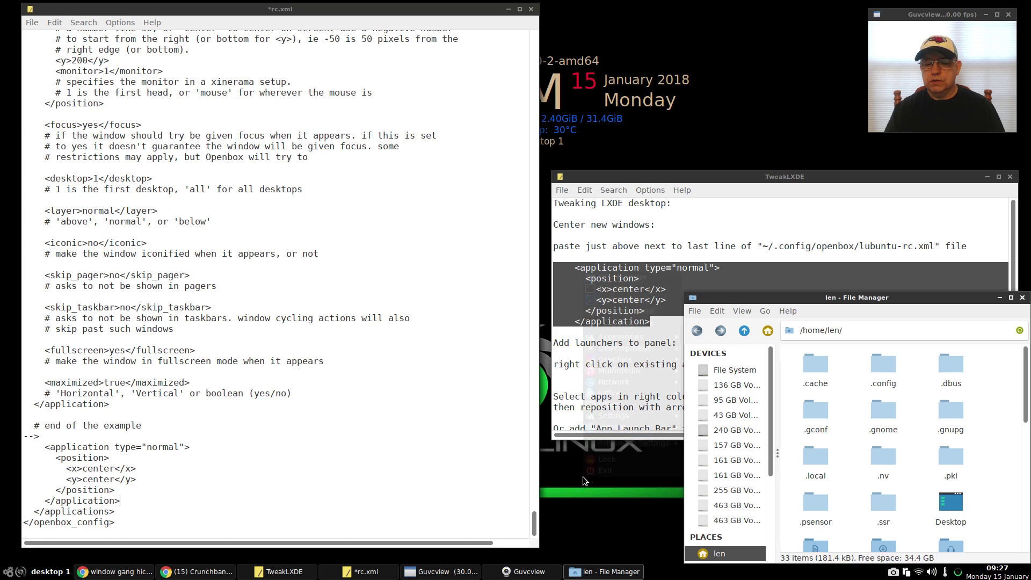
pyautogui.moveTo(617, 337)
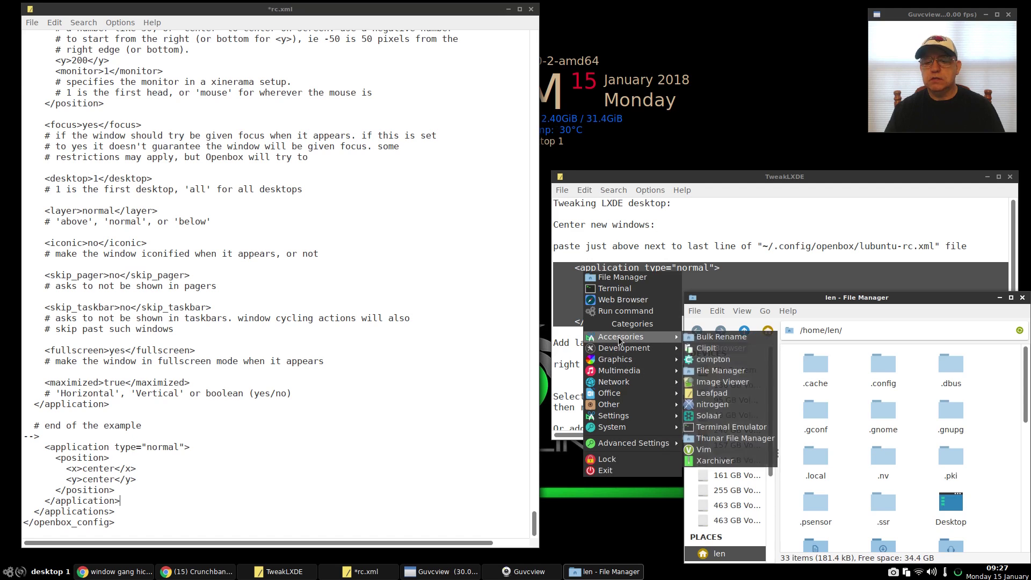
pyautogui.click(744, 395)
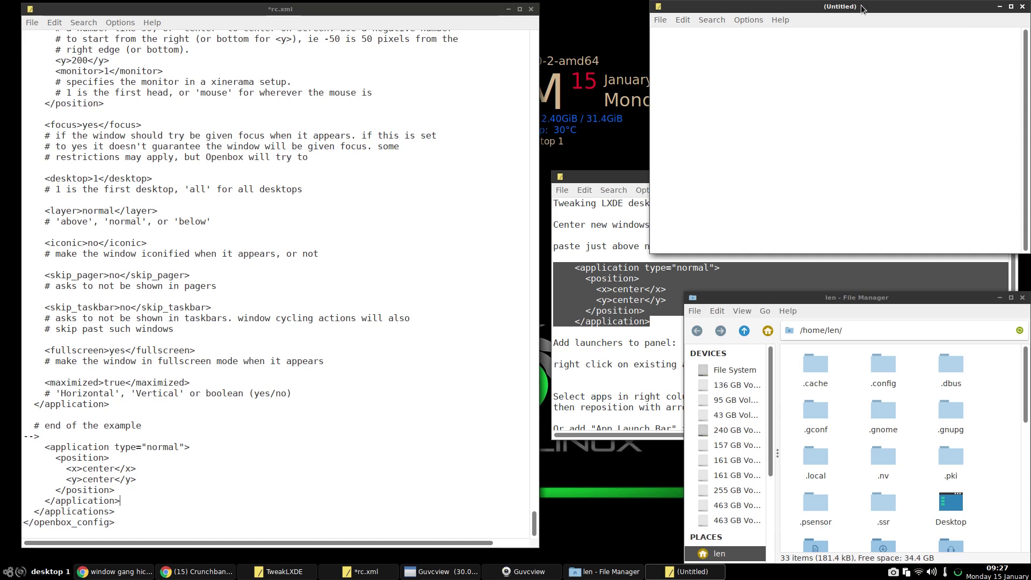
pyautogui.click(1021, 6)
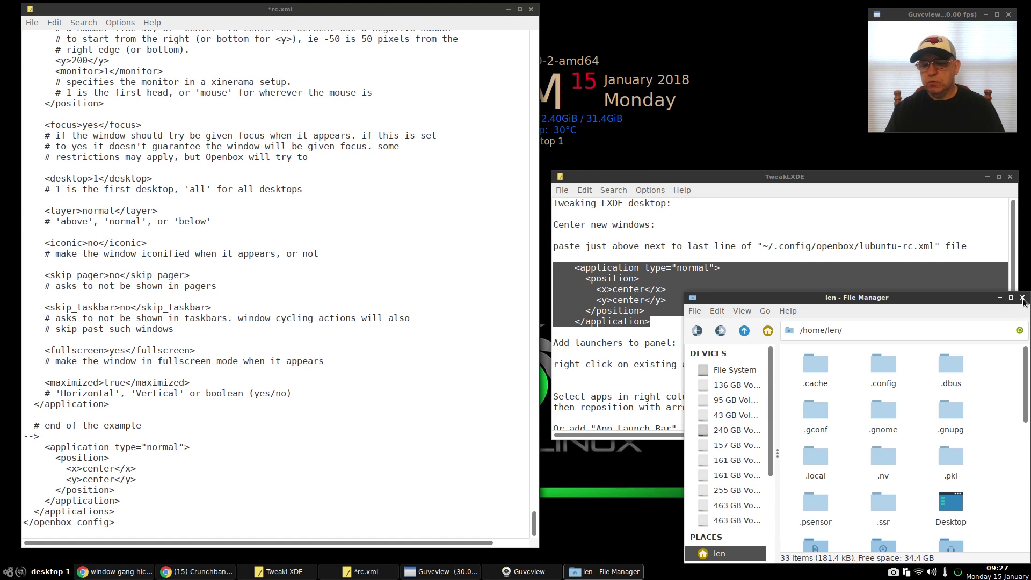
pyautogui.click(1023, 299)
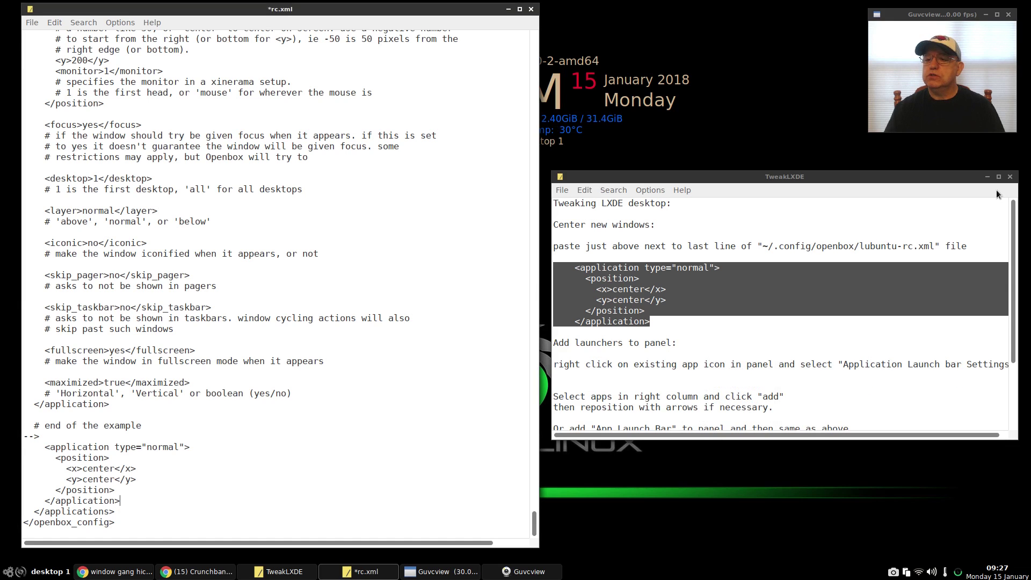
# Close the TweakLXDE notes window
pyautogui.click(1009, 177)
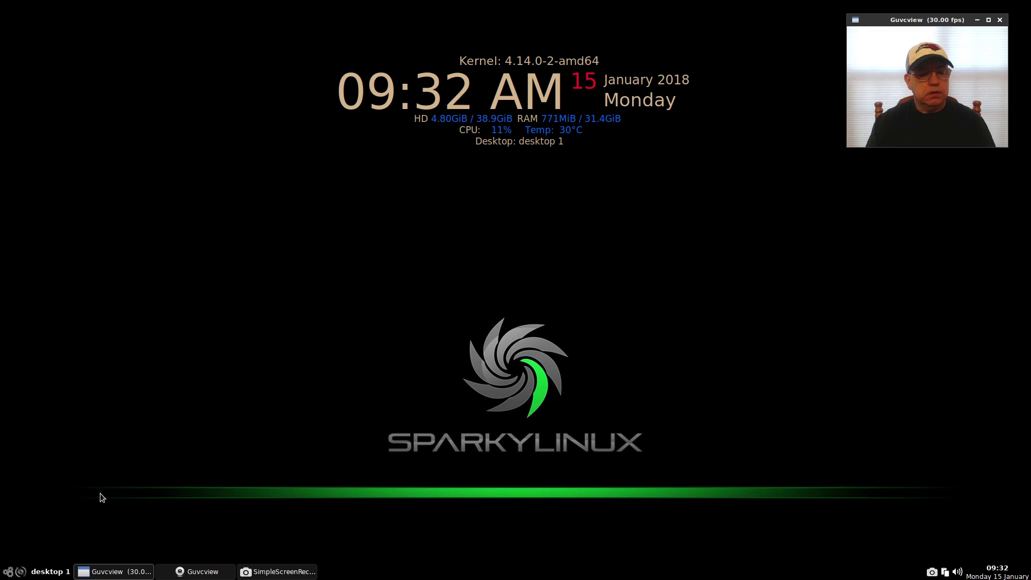
# Launch a new Leafpad window and the file manager from the desktop menu
pyautogui.rightClick(146, 377)
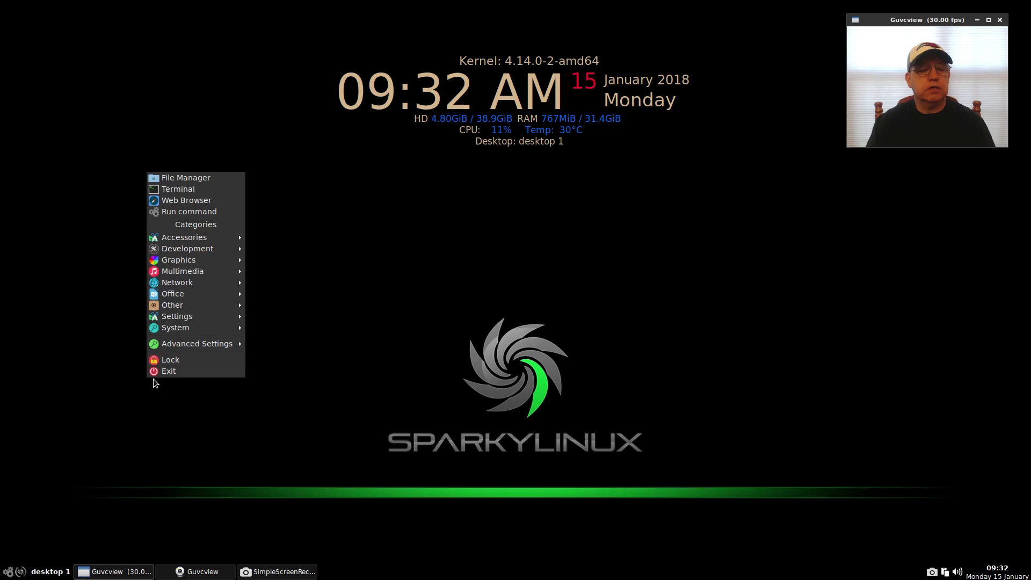
pyautogui.moveTo(188, 235)
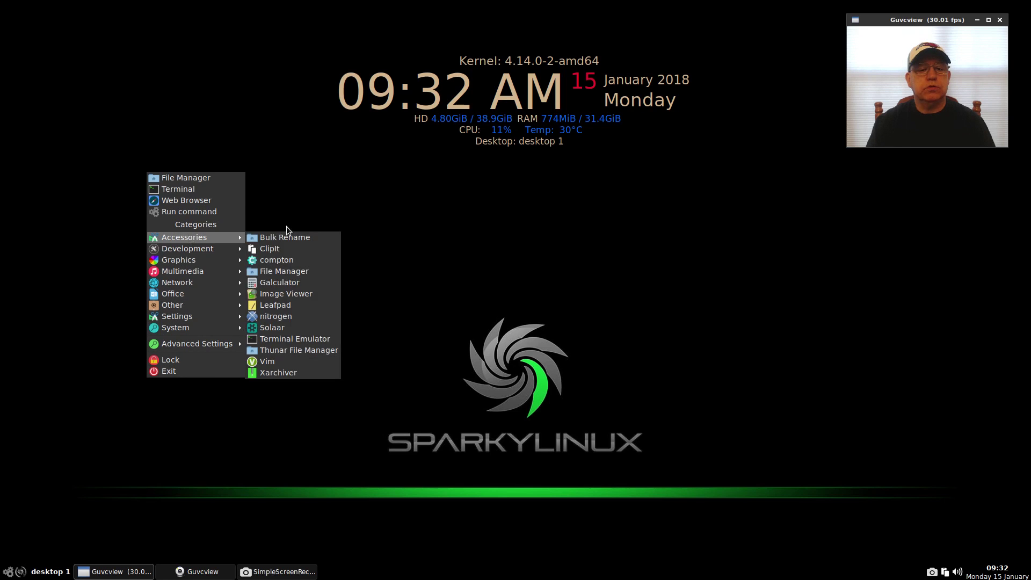
pyautogui.click(275, 305)
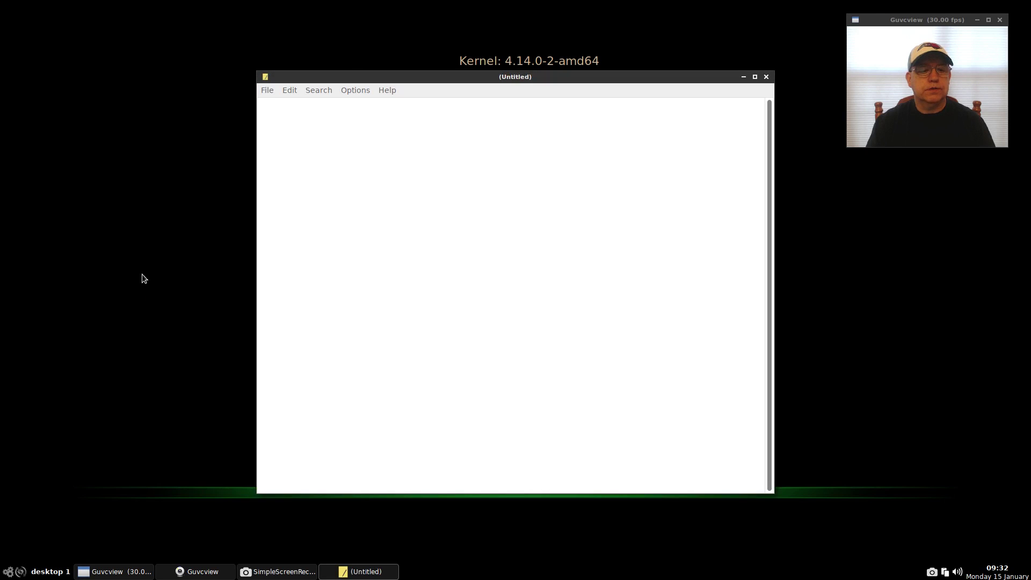
pyautogui.rightClick(122, 273)
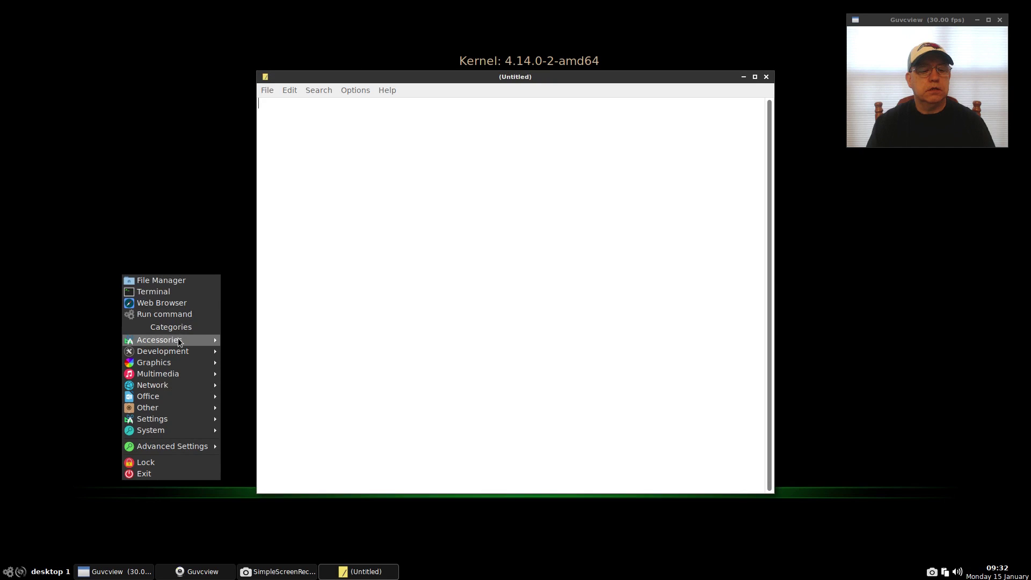
pyautogui.moveTo(177, 344)
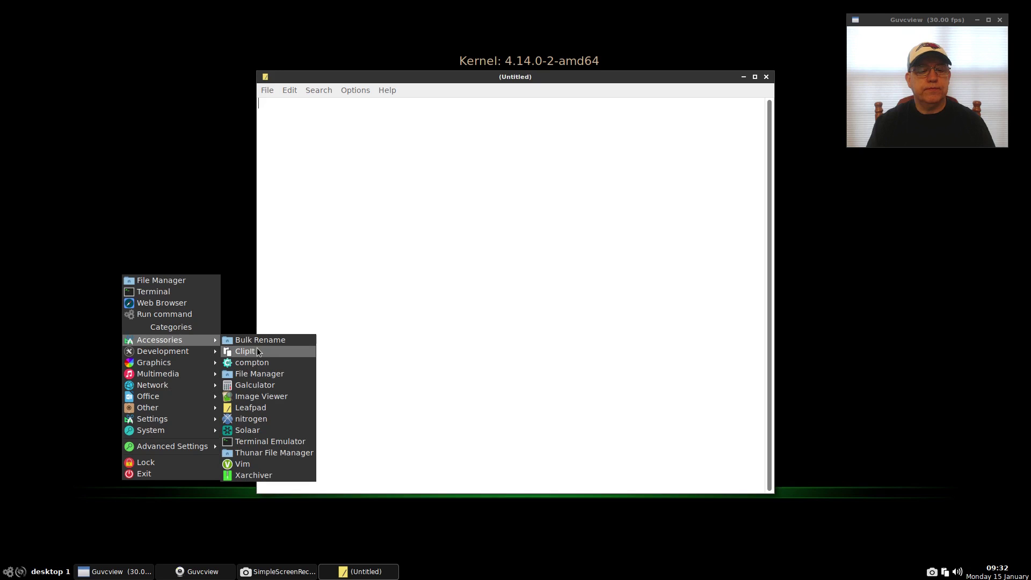
pyautogui.click(179, 280)
# Launch the Image Viewer and the Calculator from the Accessories menu
pyautogui.rightClick(134, 327)
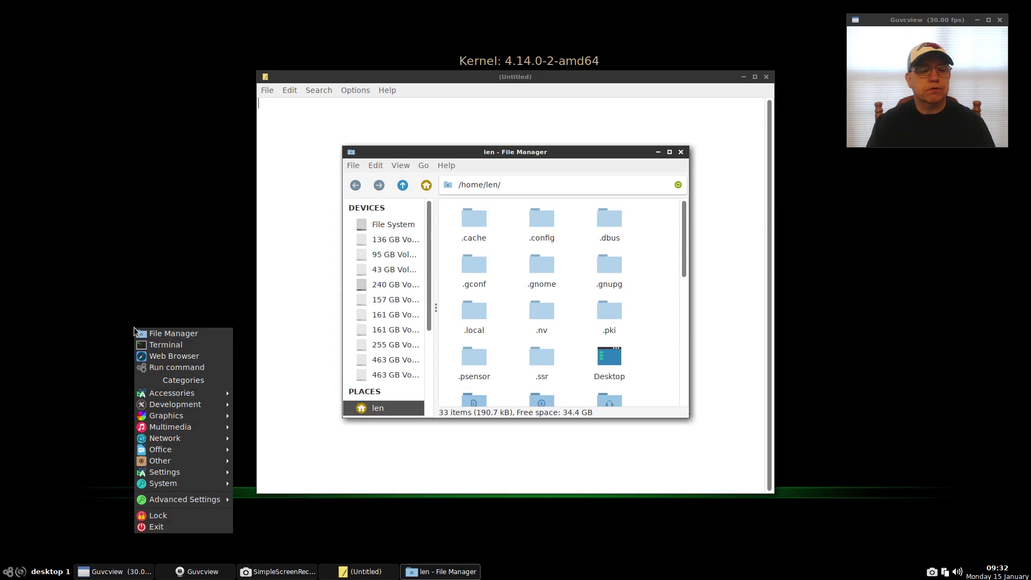
pyautogui.moveTo(165, 390)
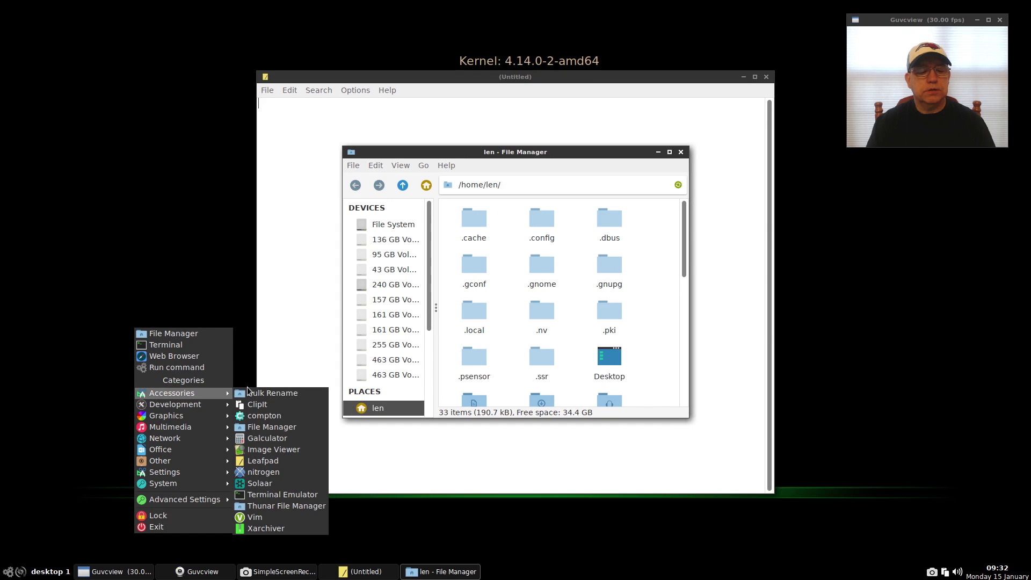
pyautogui.click(263, 450)
pyautogui.rightClick(134, 314)
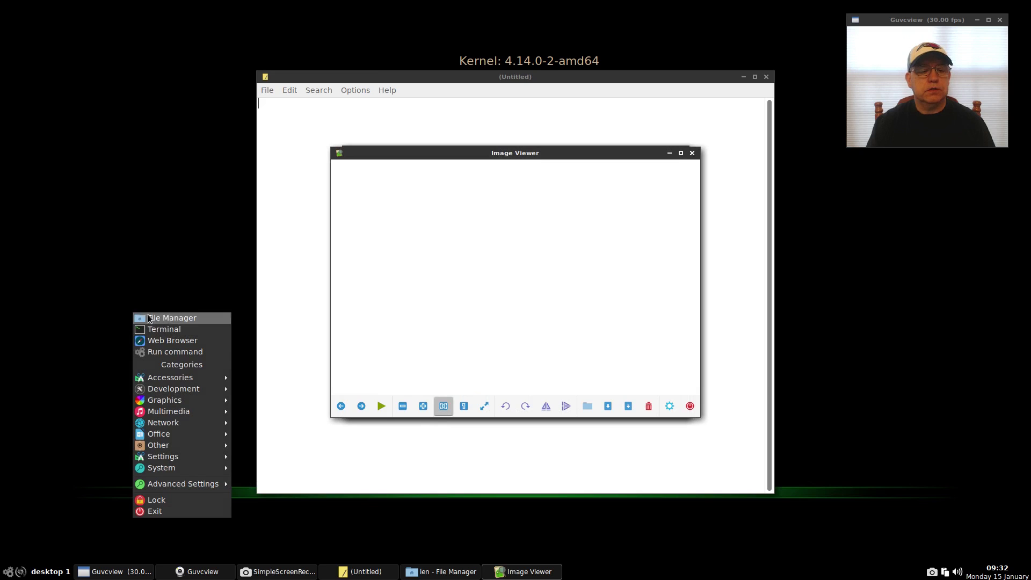
pyautogui.moveTo(181, 383)
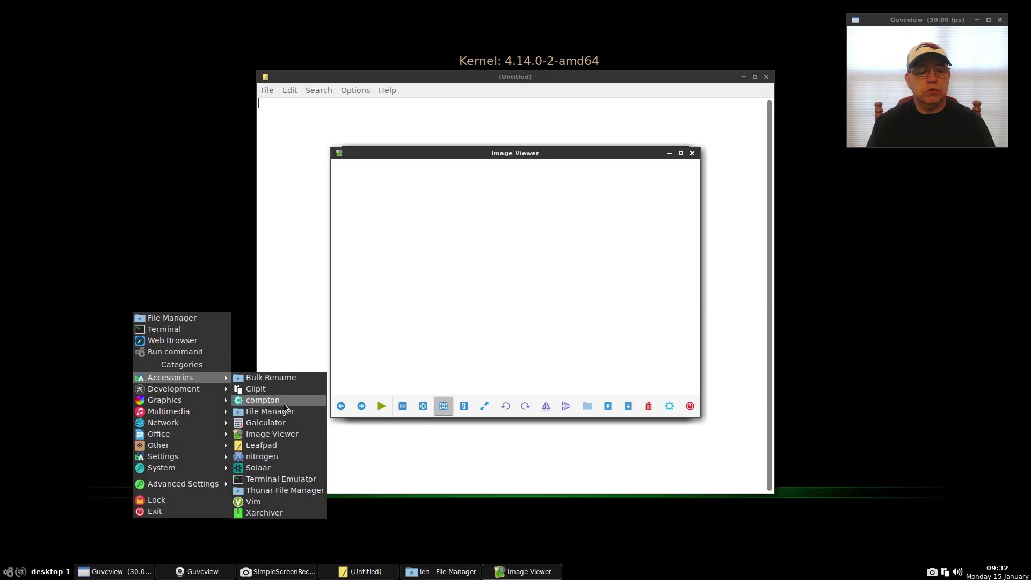
pyautogui.click(267, 423)
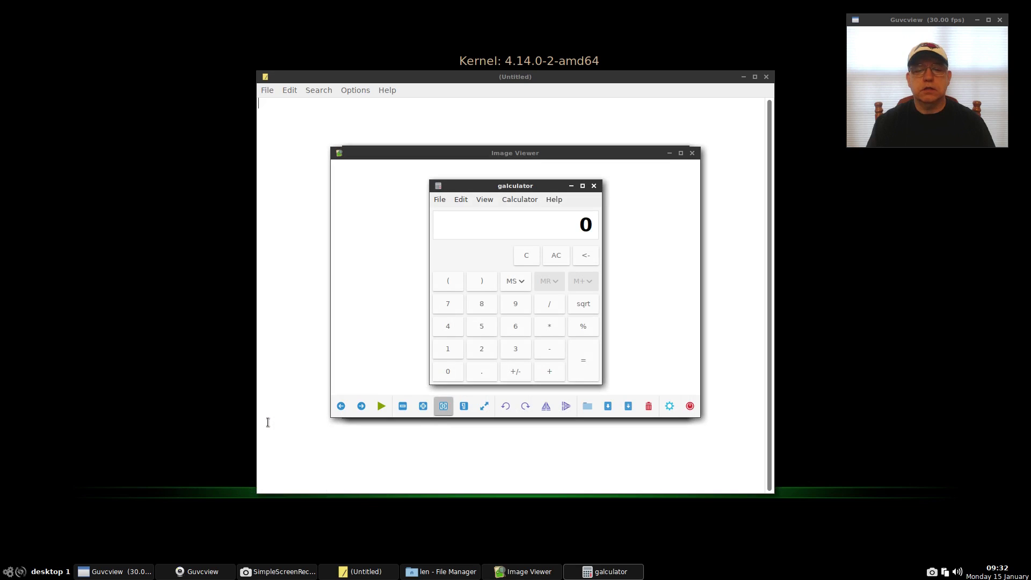
# Close the calculator, image viewer and file manager windows
pyautogui.click(594, 186)
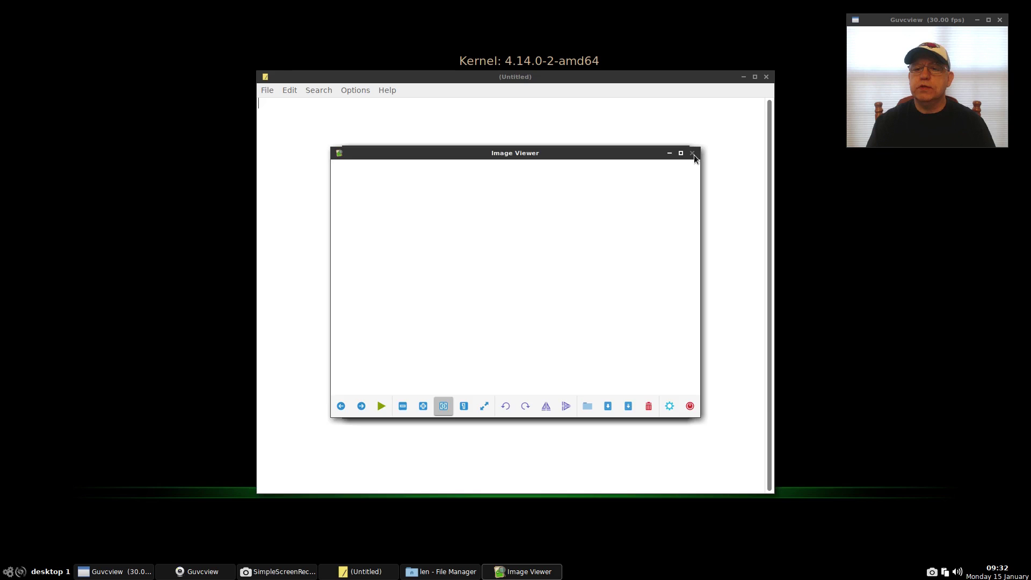
pyautogui.click(693, 154)
pyautogui.click(680, 153)
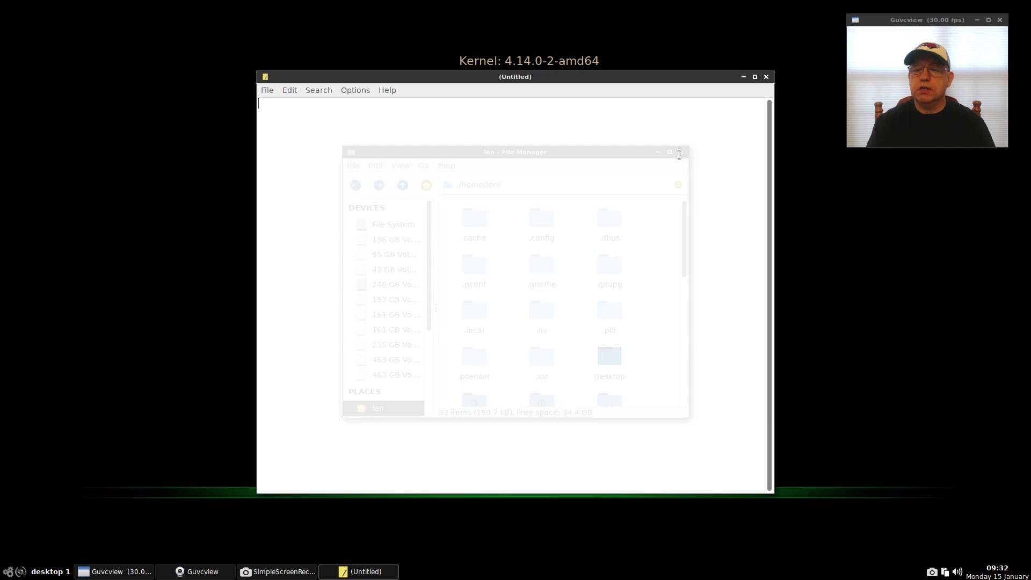
# Close the empty Untitled Leafpad window, leaving only the bare desktop
pyautogui.click(767, 77)
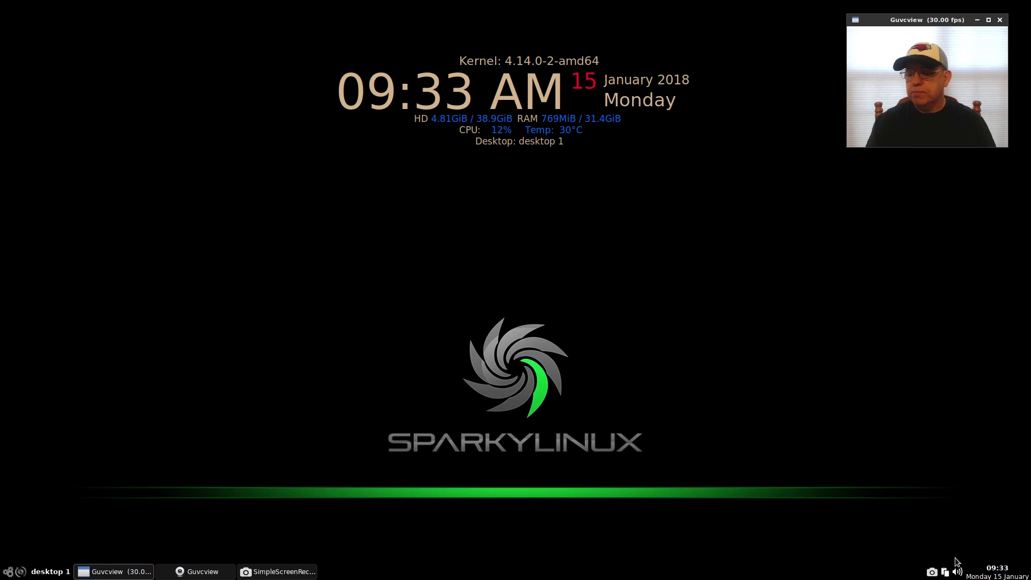
pyautogui.moveTo(957, 569)
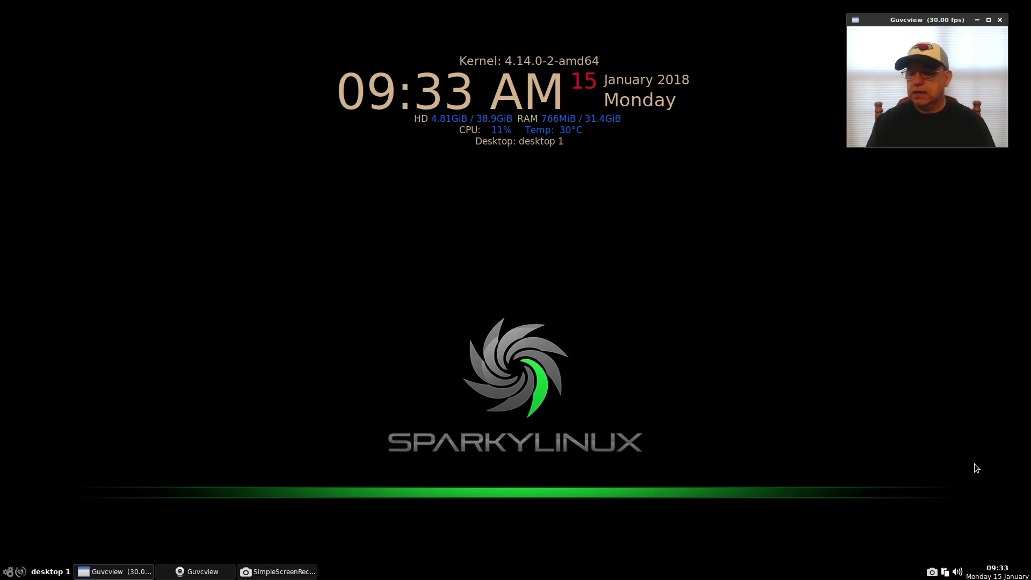
# Show PNMixer Preferences' HotKeys page with the mute, volume up and volume down hotkeys
pyautogui.rightClick(958, 571)
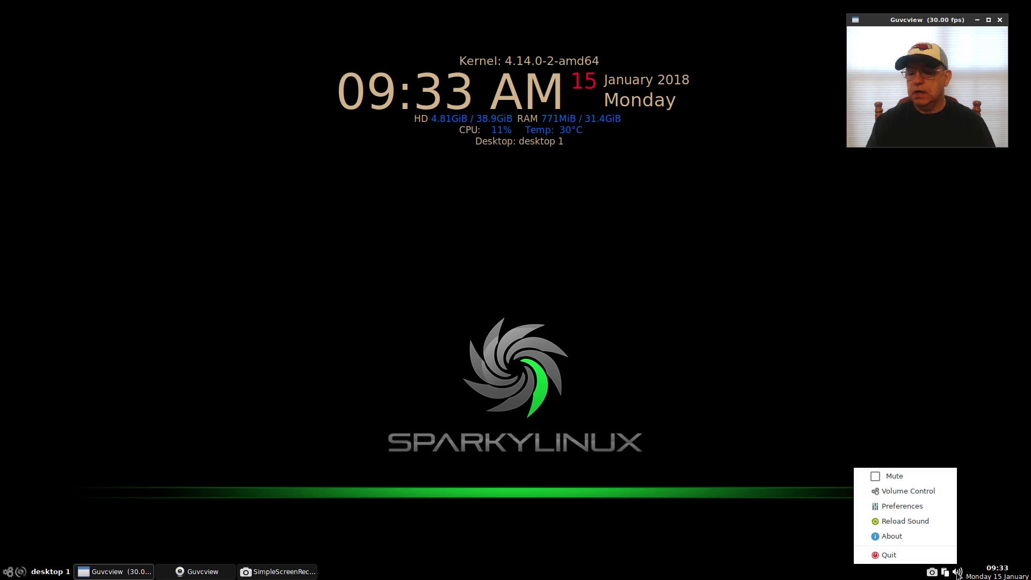
pyautogui.click(895, 500)
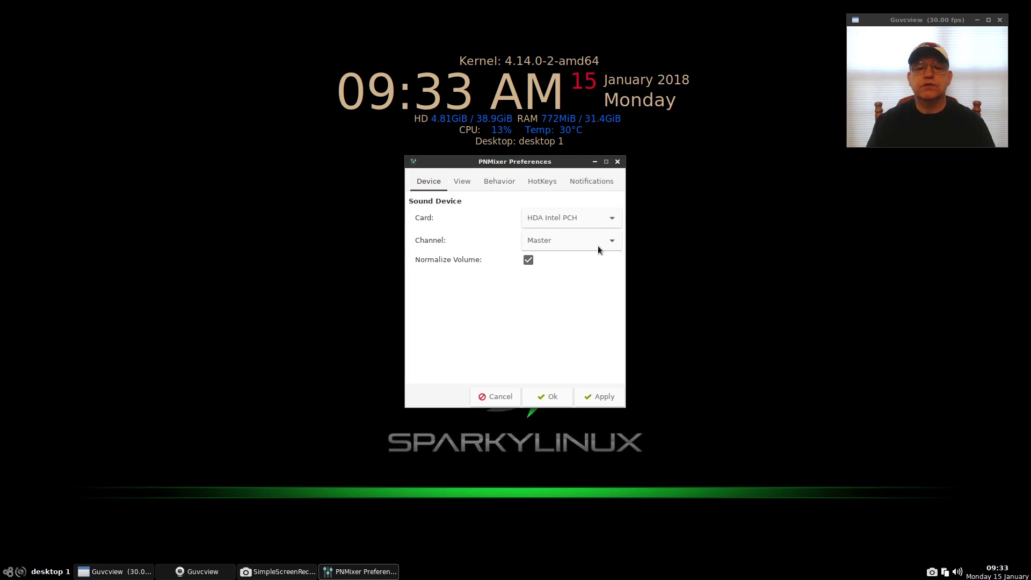
pyautogui.click(537, 183)
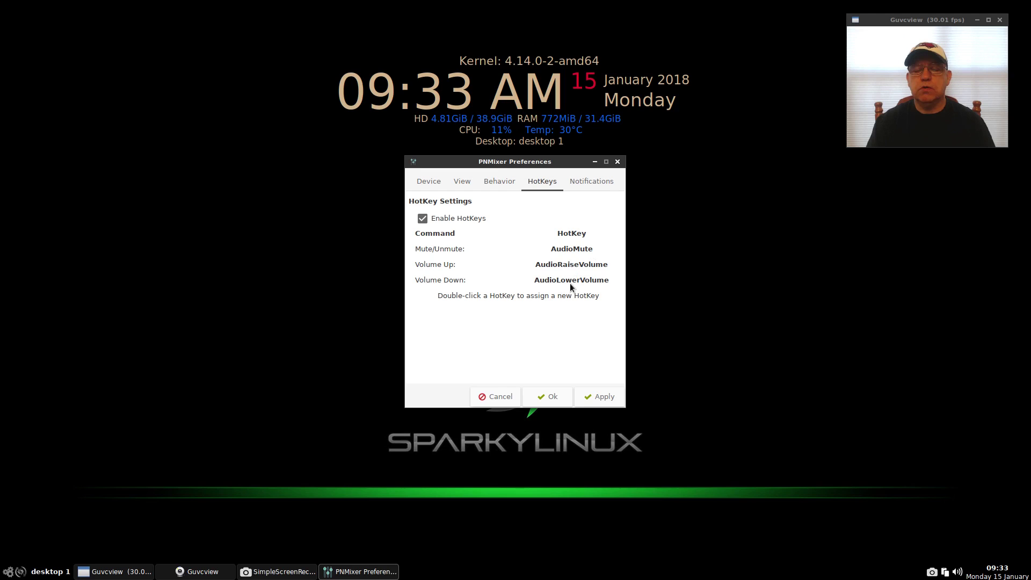
pyautogui.doubleClick(565, 249)
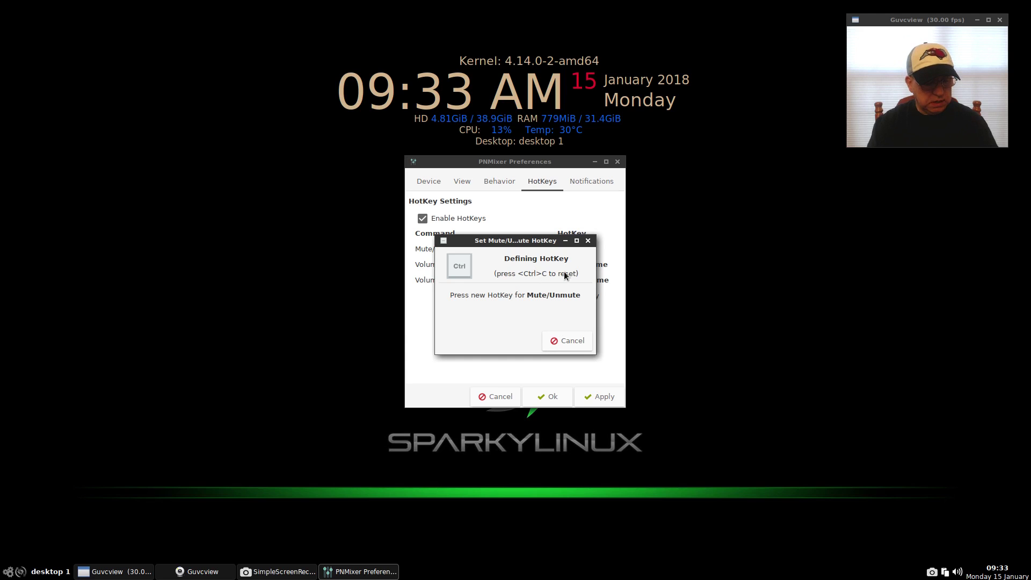
pyautogui.hotkey('ctrl', 'c')
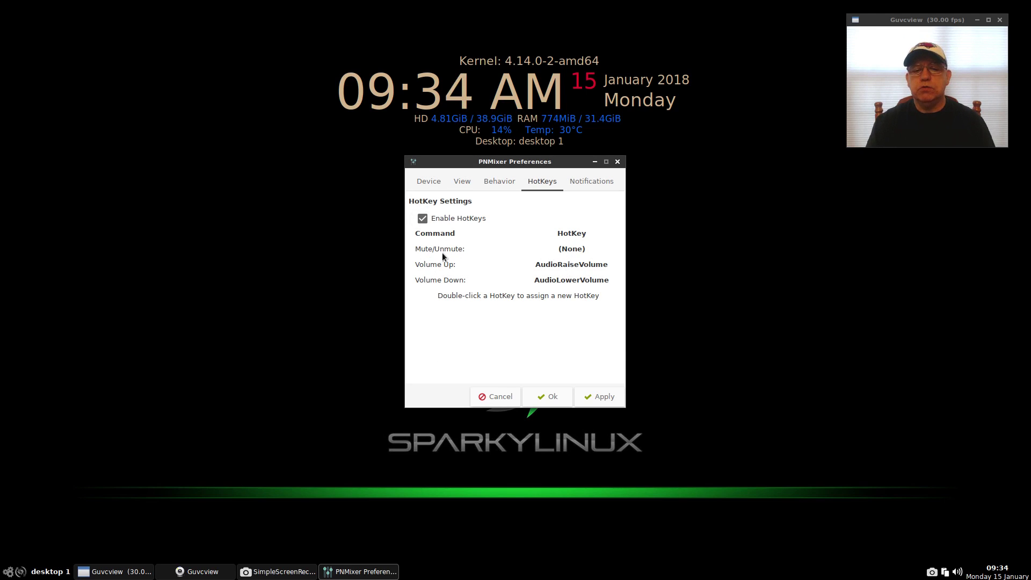
pyautogui.doubleClick(575, 251)
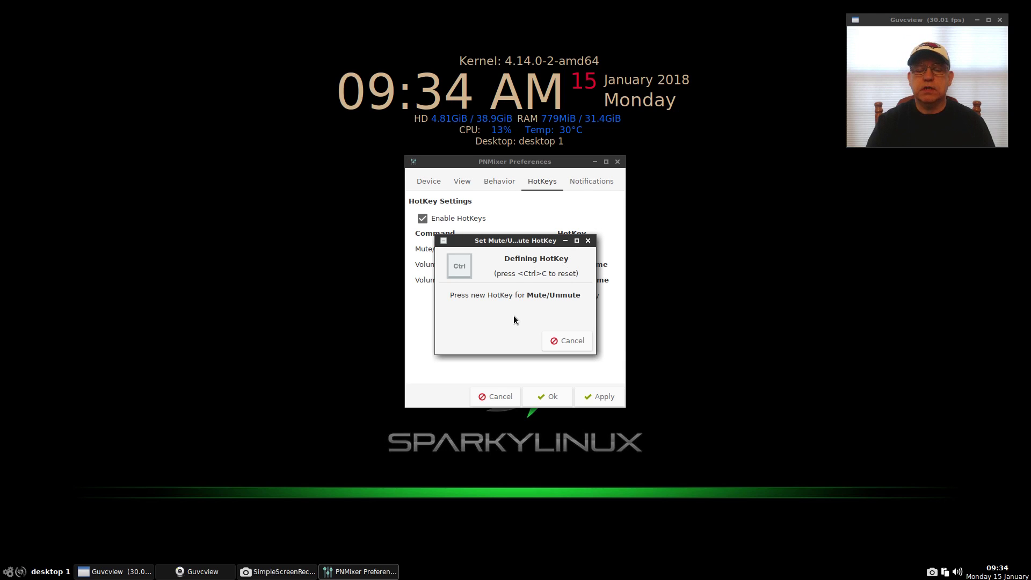
pyautogui.press('XF86AudioMute')
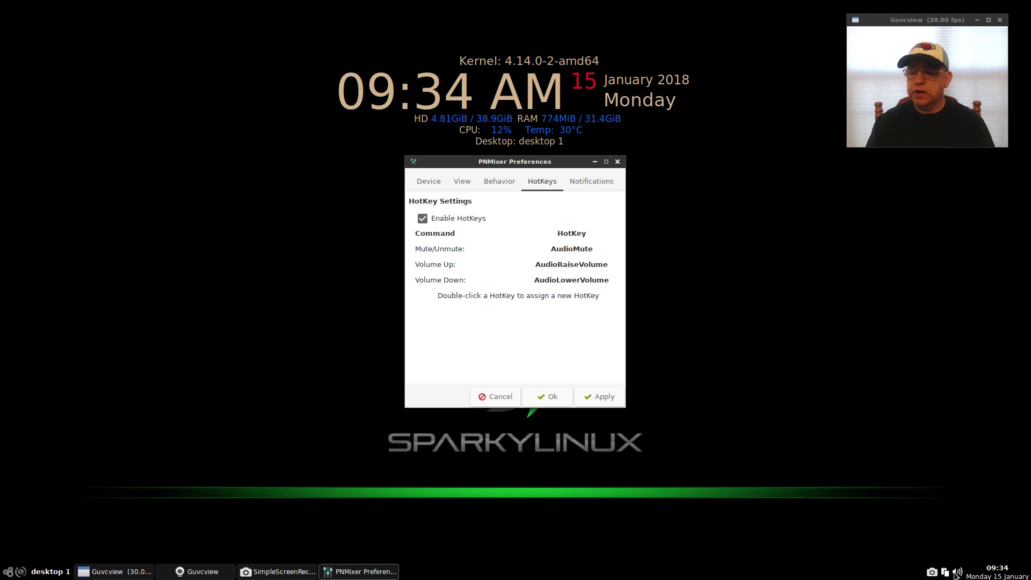
pyautogui.moveTo(954, 574)
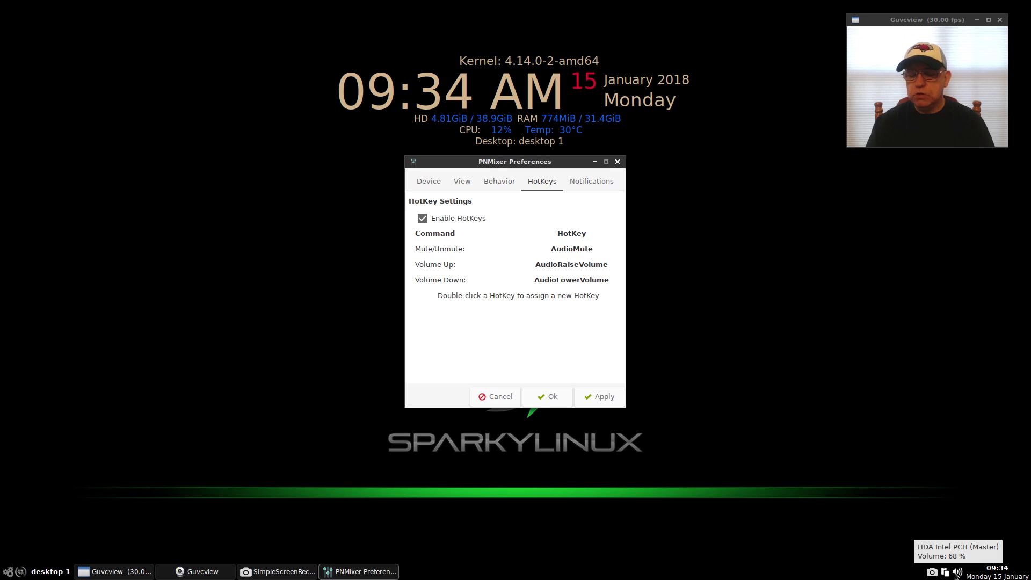
# Close PNMixer Preferences and browse to the home .config/openbox folder in the file manager
pyautogui.click(617, 161)
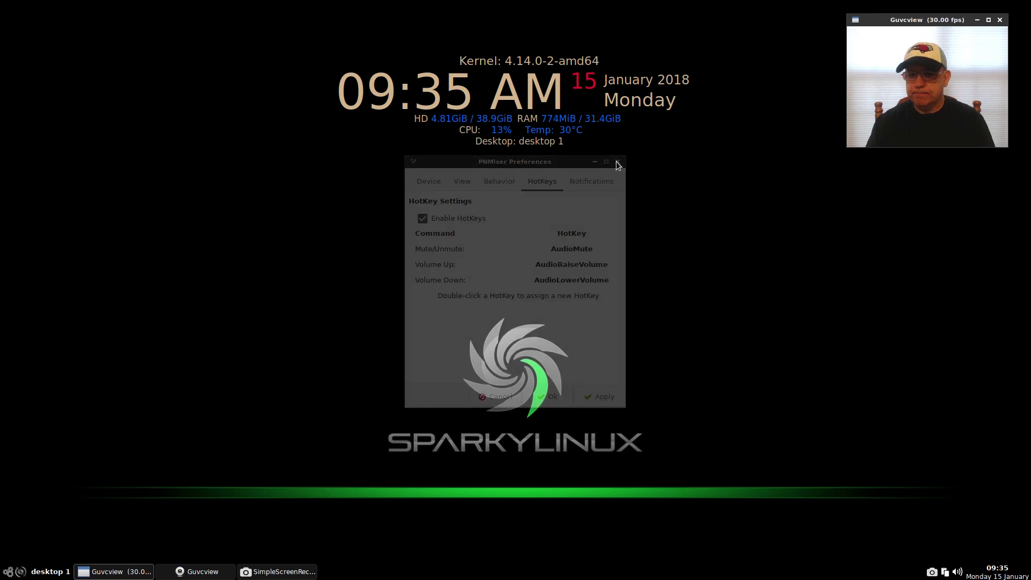
pyautogui.rightClick(273, 290)
pyautogui.click(292, 297)
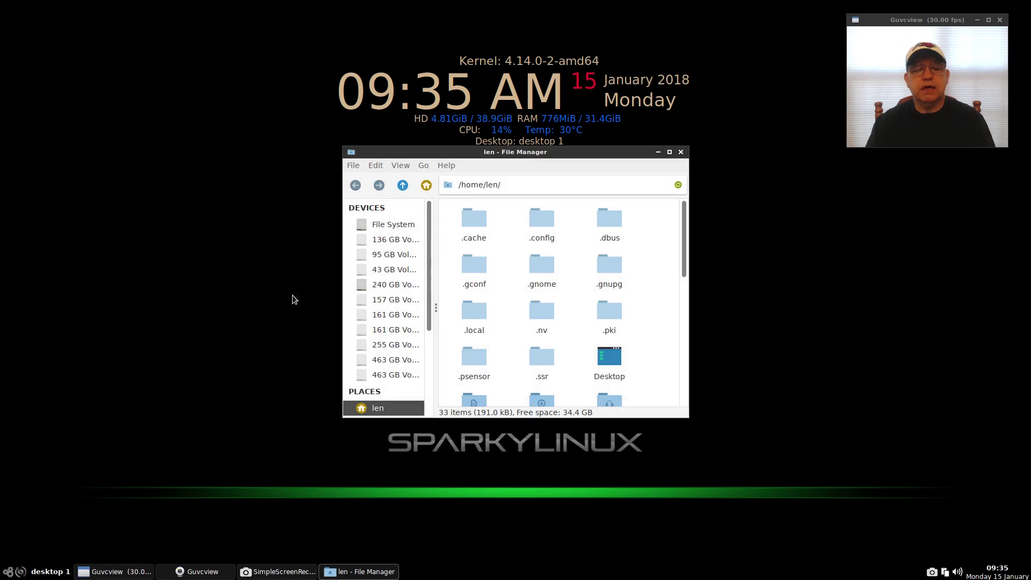
pyautogui.click(544, 221)
pyautogui.doubleClick(544, 221)
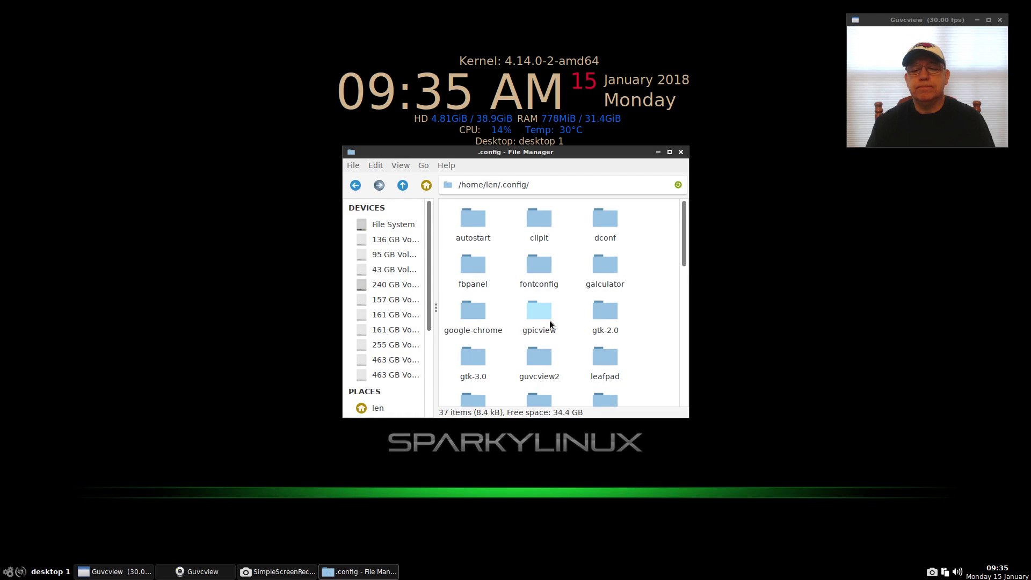
pyautogui.scroll(-3, 556, 322)
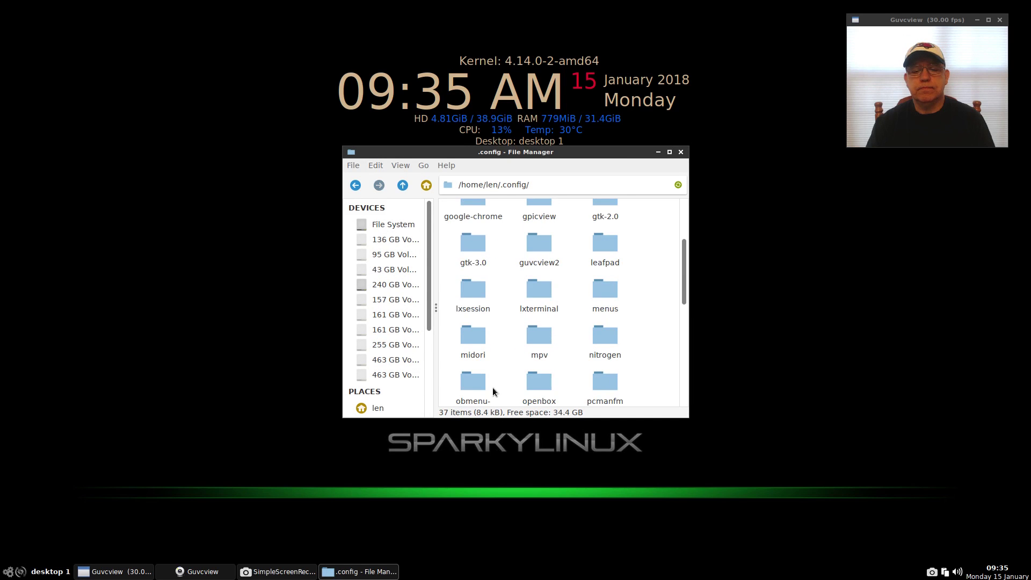
pyautogui.doubleClick(535, 385)
# Open rc.xml with Leafpad, move it to the upper left, and close the file manager
pyautogui.click(534, 265)
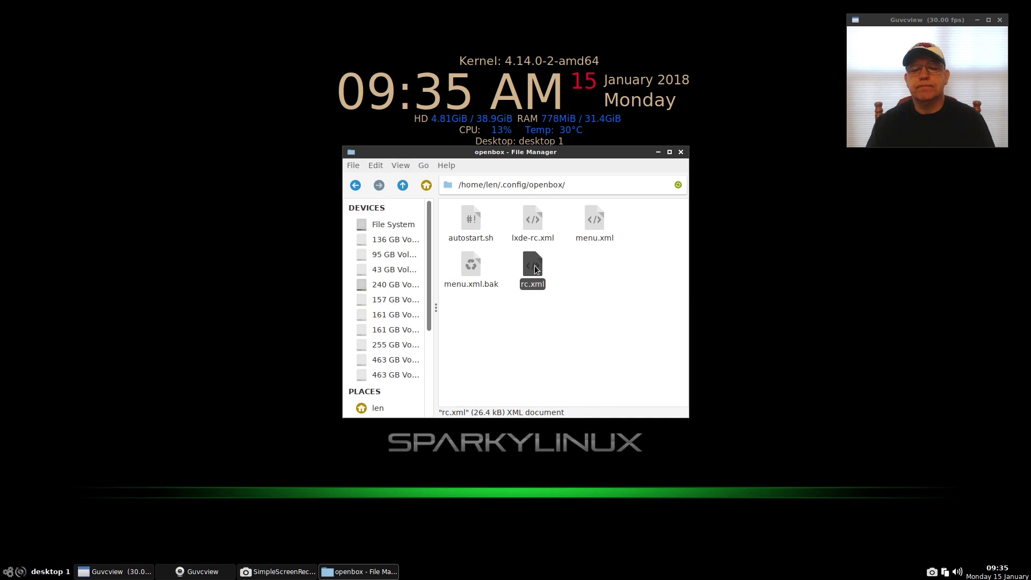
pyautogui.rightClick(534, 265)
pyautogui.click(578, 275)
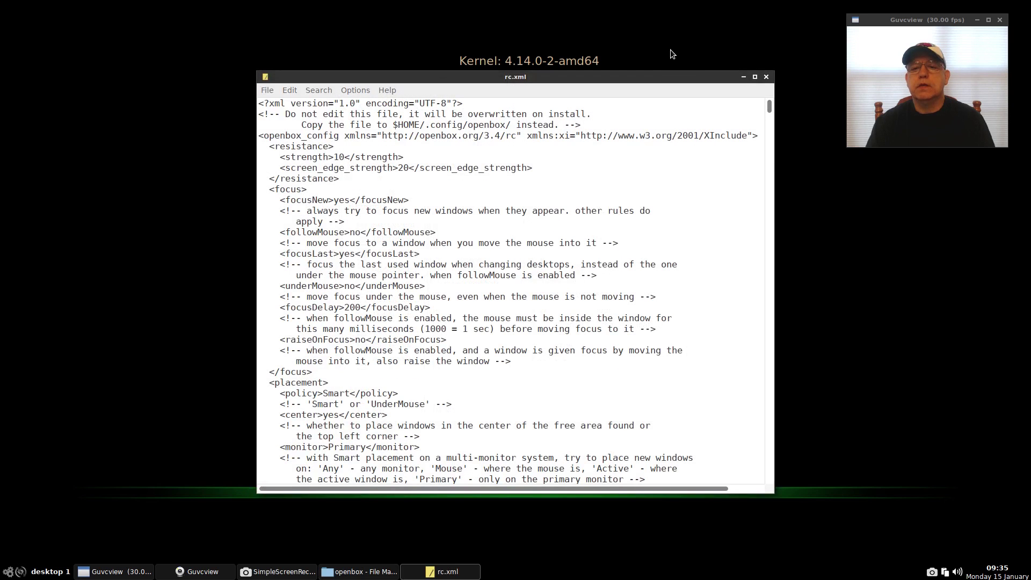
pyautogui.moveTo(663, 80); pyautogui.dragTo(437, 38)
pyautogui.click(680, 152)
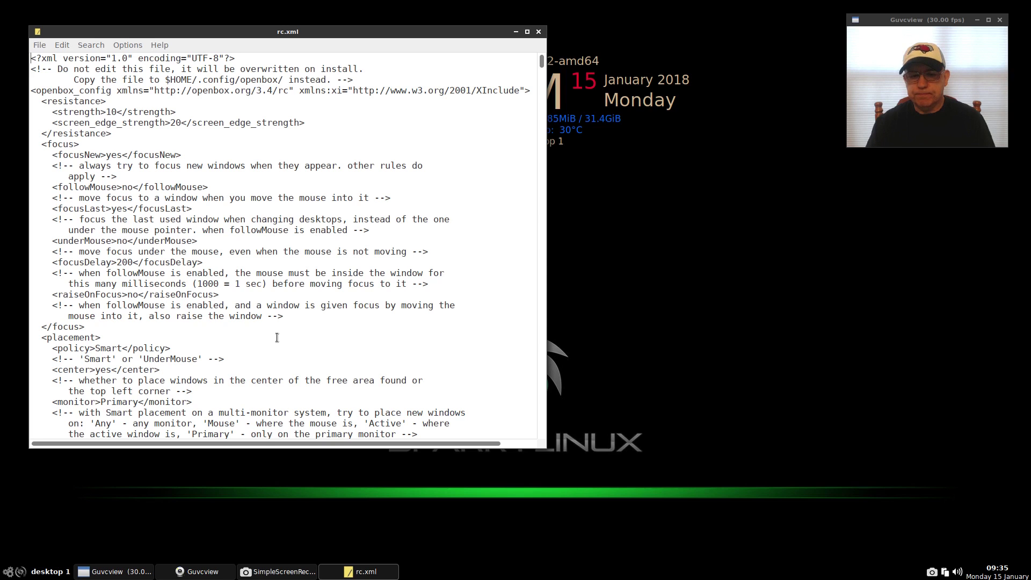
# Open the LXDEvolkeys notes from the UbuntuLinux folder on the 240 GB volume
pyautogui.rightClick(721, 312)
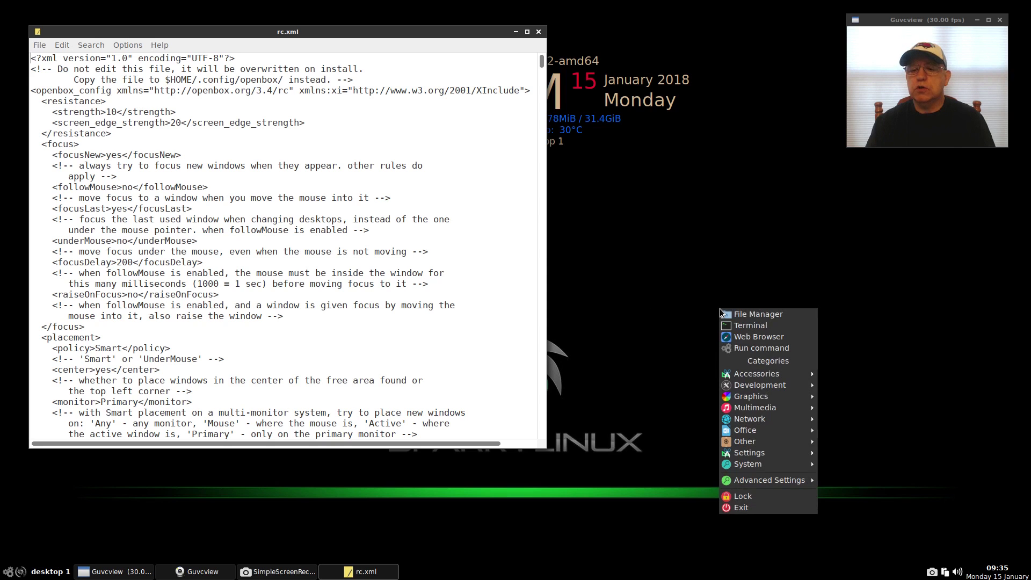
pyautogui.click(750, 316)
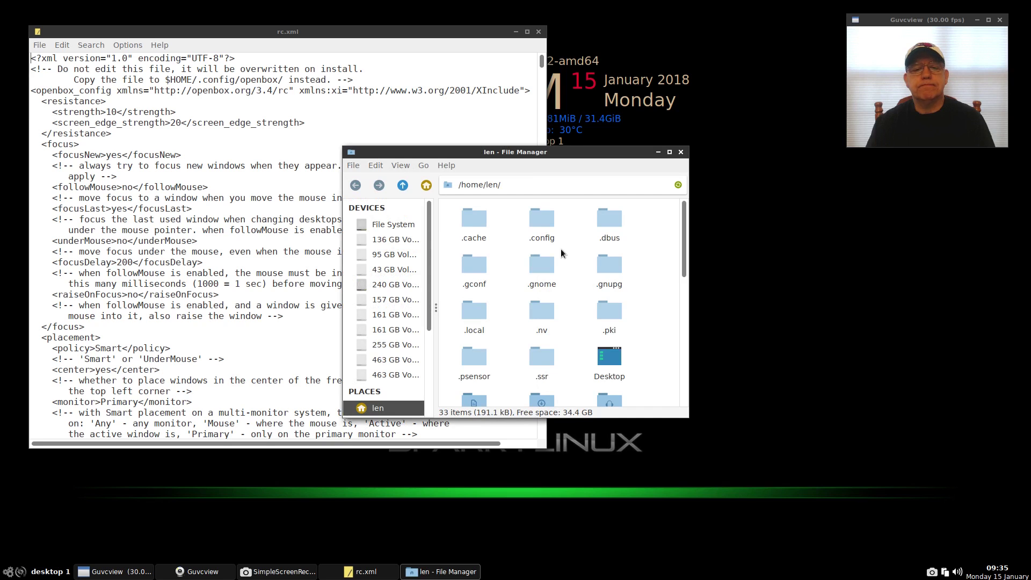
pyautogui.click(382, 284)
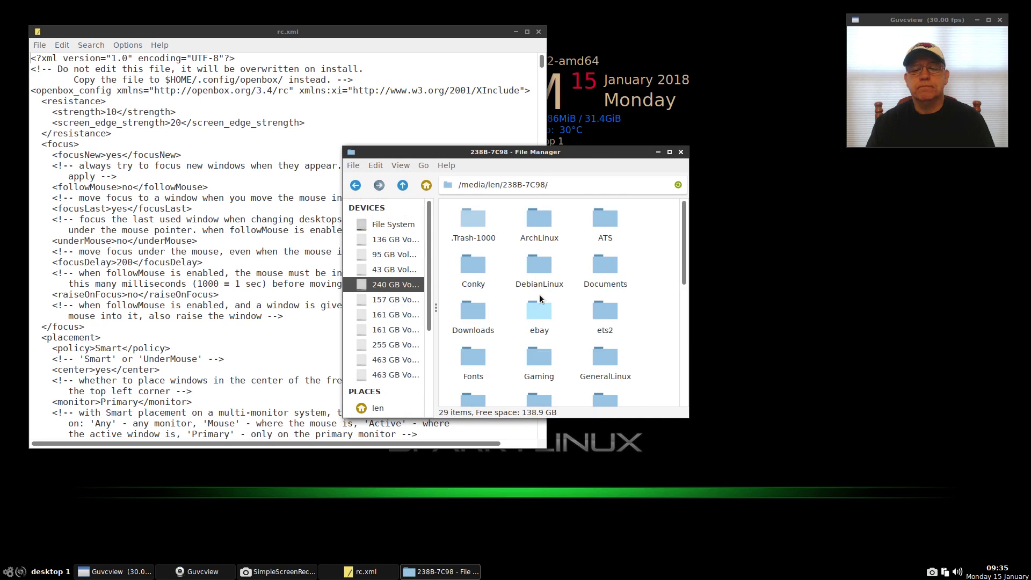
pyautogui.scroll(-5, 551, 302)
pyautogui.scroll(-3, 551, 307)
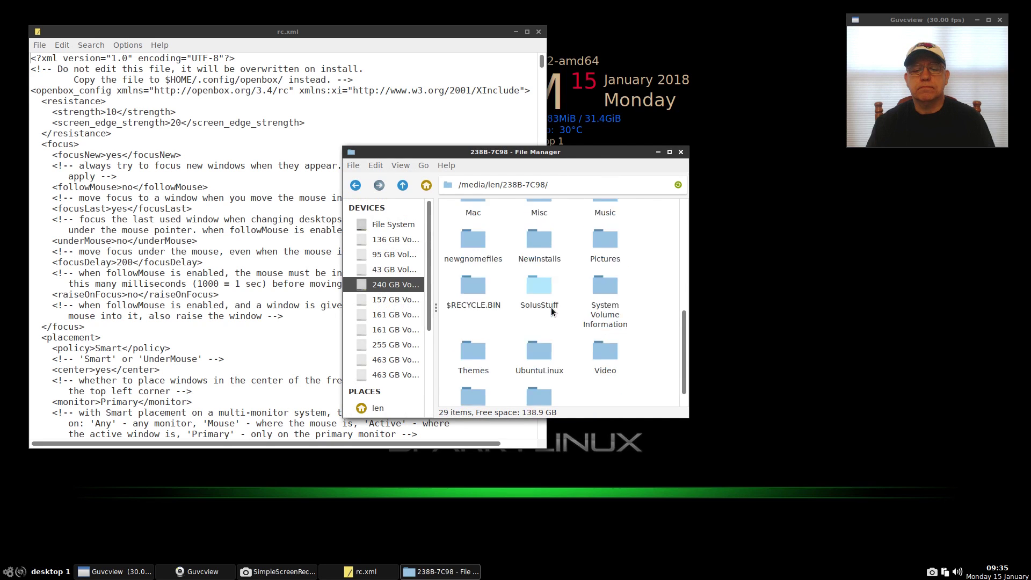
pyautogui.doubleClick(545, 324)
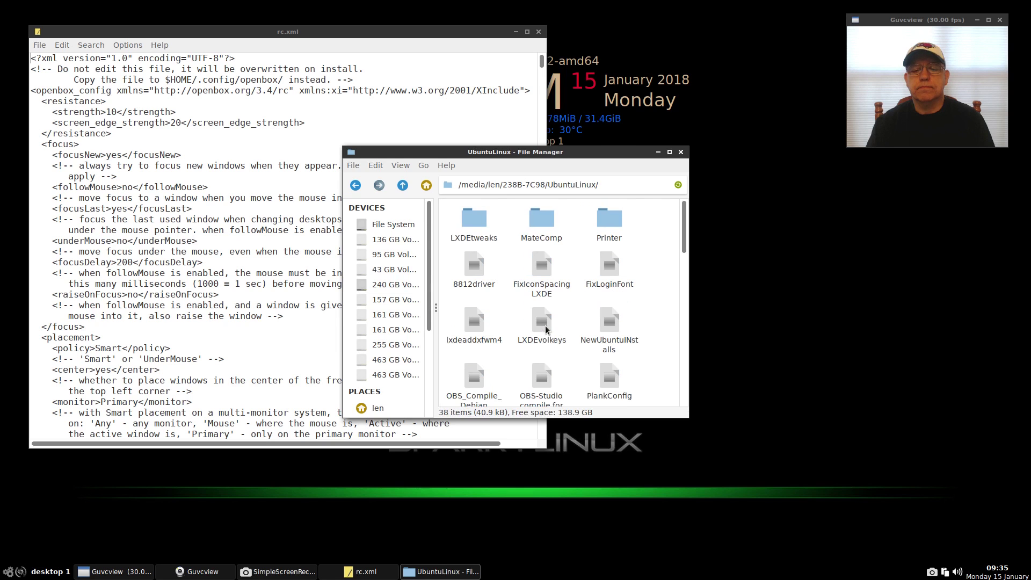
pyautogui.doubleClick(541, 323)
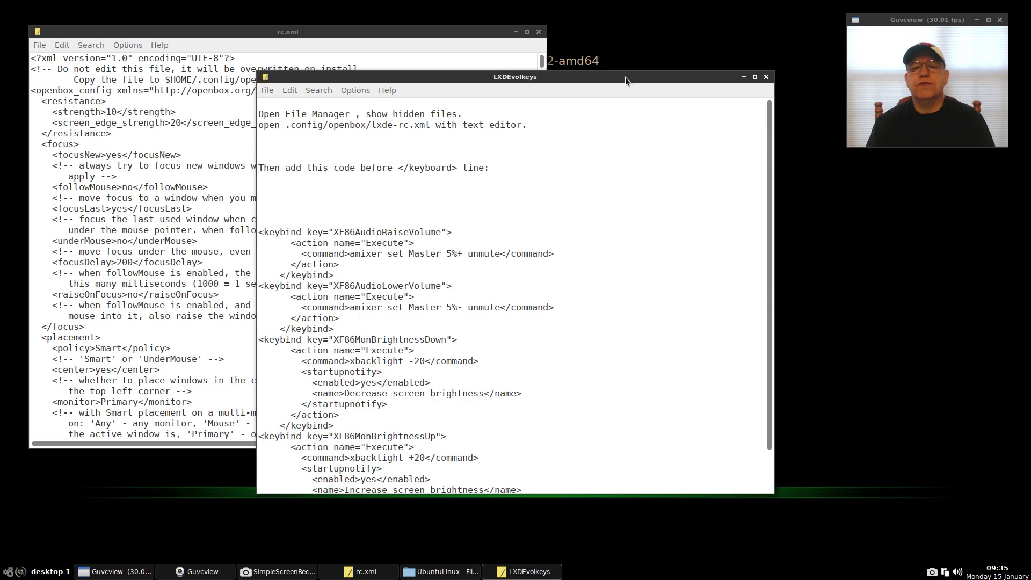
# Place the notes window beside rc.xml and close the file manager
pyautogui.moveTo(634, 76); pyautogui.dragTo(522, 118)
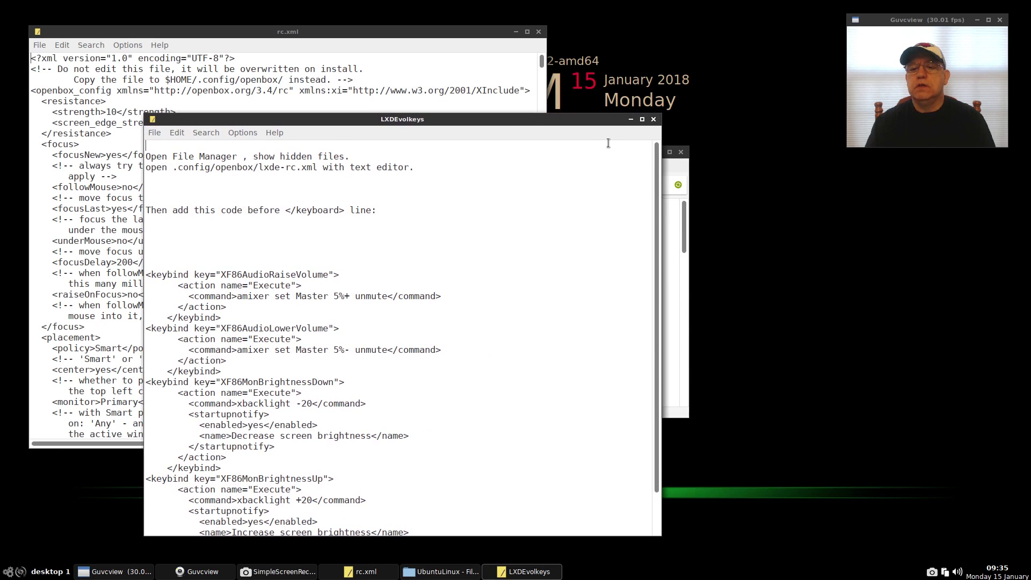
pyautogui.click(681, 152)
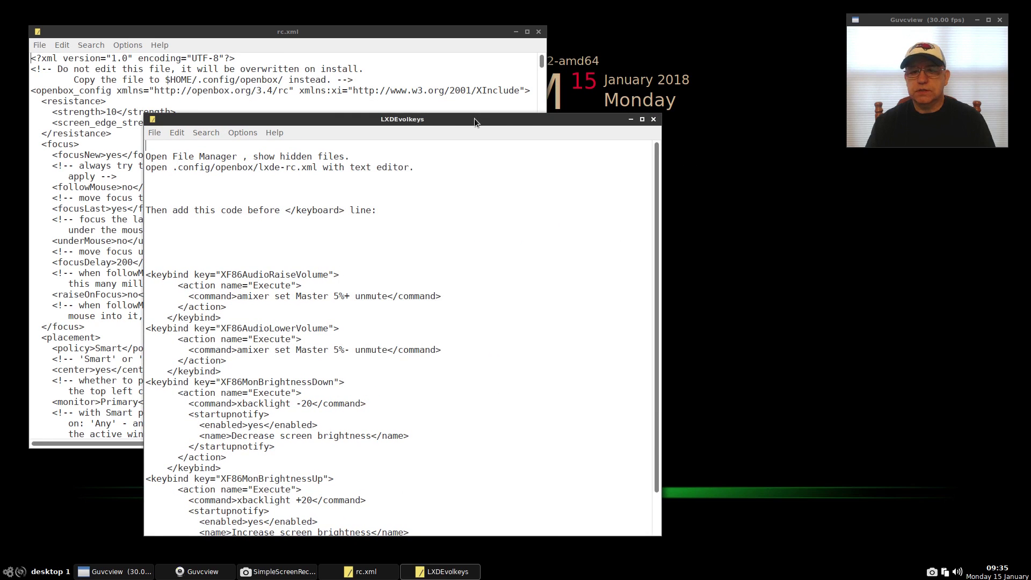
pyautogui.moveTo(475, 118); pyautogui.dragTo(624, 96)
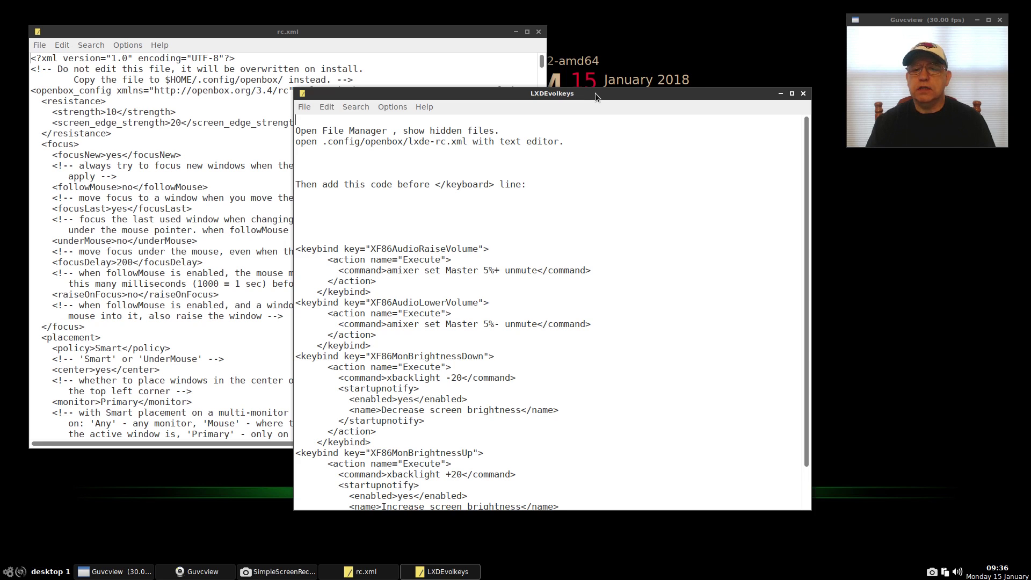
pyautogui.moveTo(593, 98); pyautogui.dragTo(586, 128)
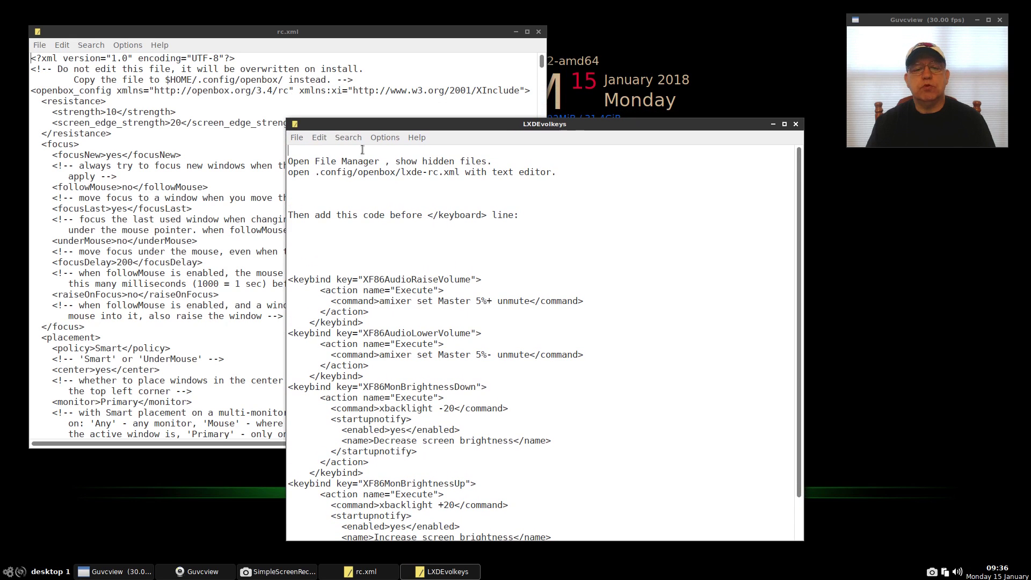
# Copy the </keyboard> tag from the LXDEvolkeys notes
pyautogui.moveTo(488, 215); pyautogui.dragTo(428, 210)
pyautogui.click(473, 233)
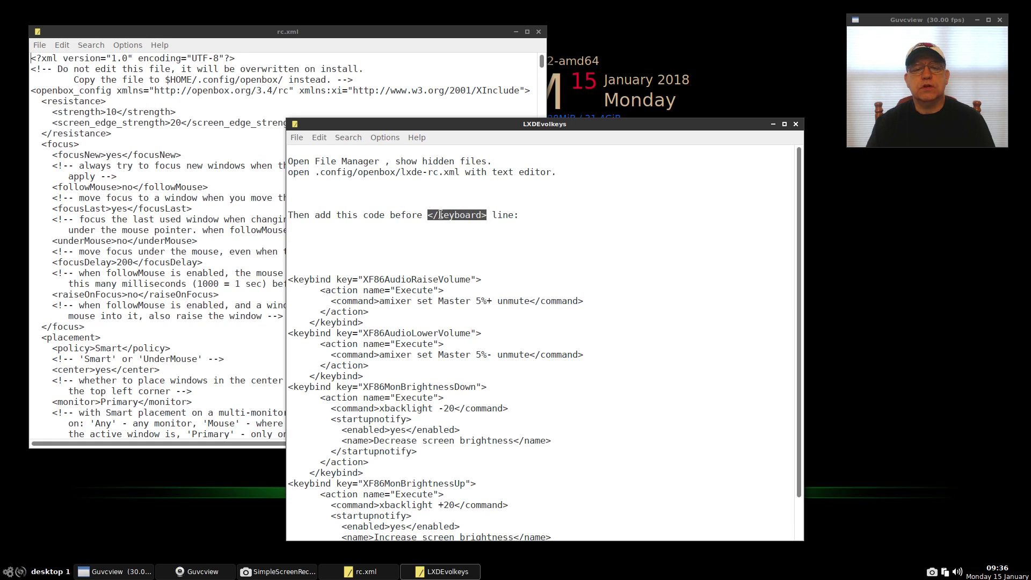
pyautogui.rightClick(439, 213)
pyautogui.click(451, 237)
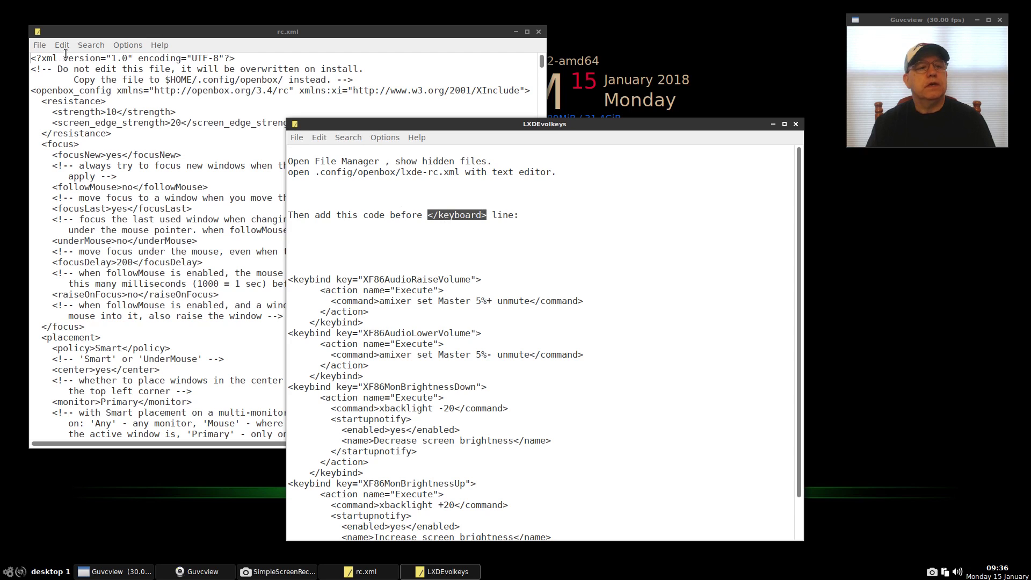
# Find the pasted </keyboard> tag in rc.xml and place the cursor after the last </keybind>
pyautogui.click(90, 45)
pyautogui.click(103, 62)
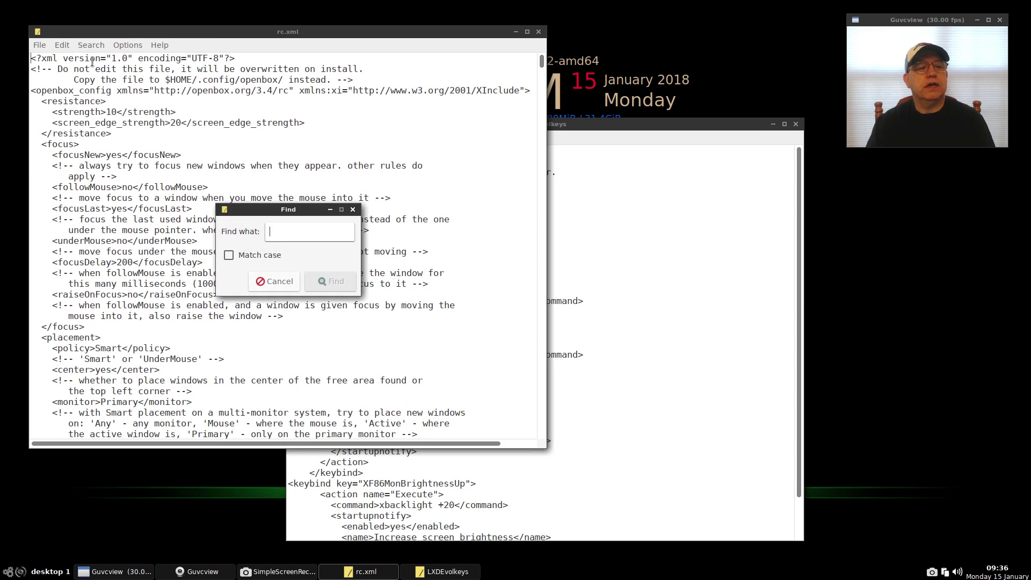
pyautogui.rightClick(275, 231)
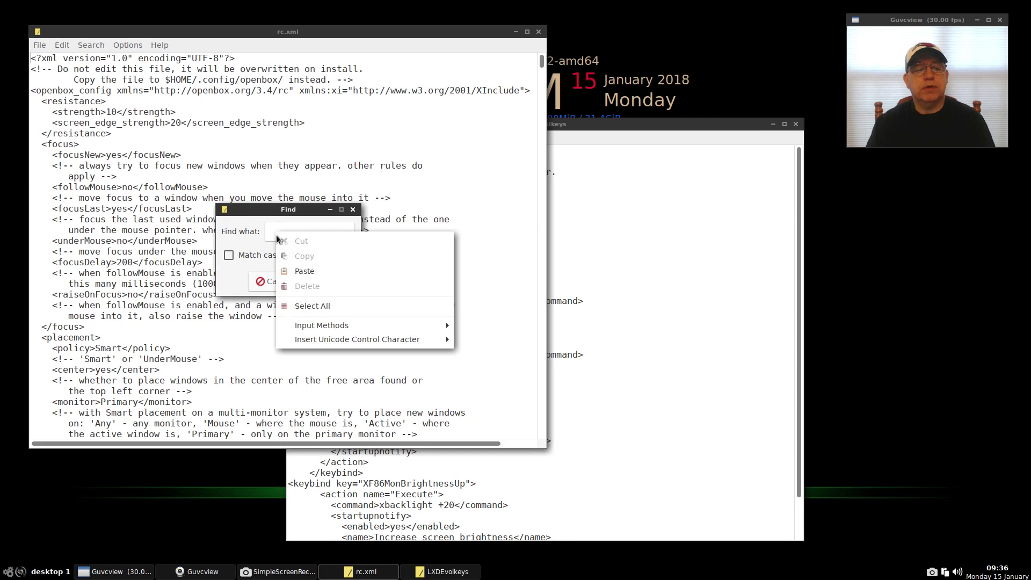
pyautogui.click(292, 271)
pyautogui.click(323, 281)
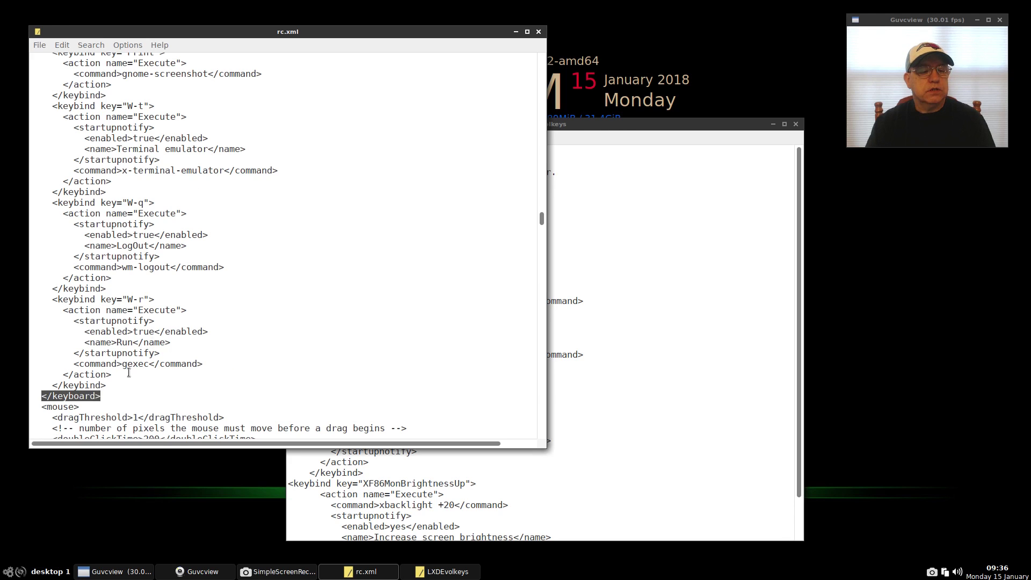
pyautogui.click(610, 123)
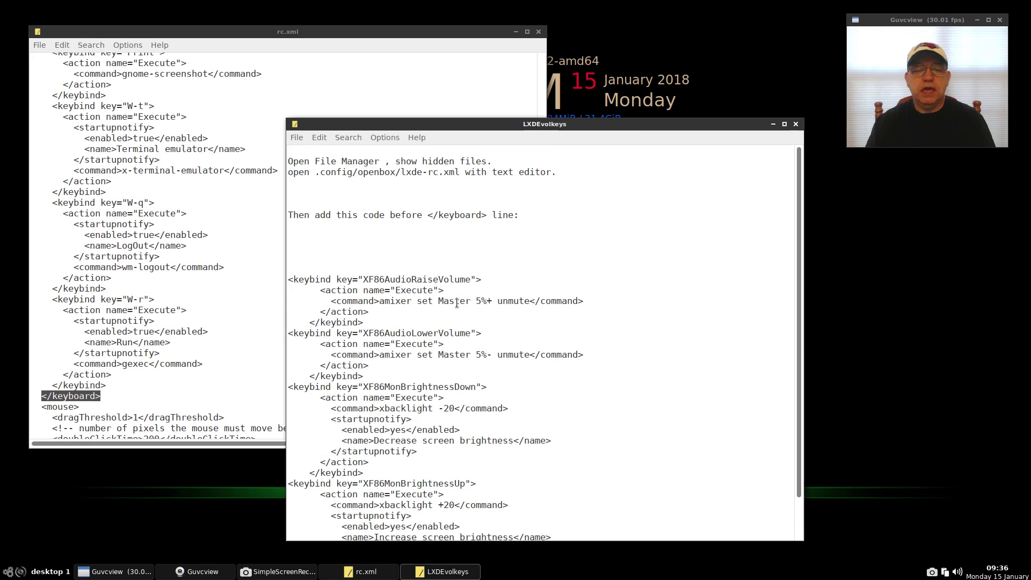
pyautogui.click(108, 385)
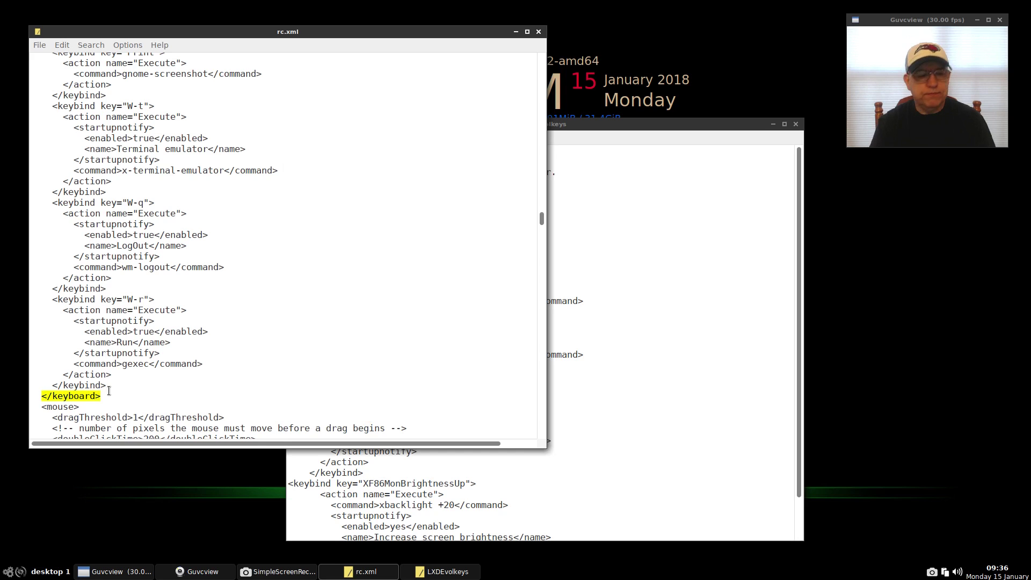
# Add a blank line before </keyboard>, select the notes' four keybind blocks, then close LXDEvolkeys
pyautogui.press('Return')
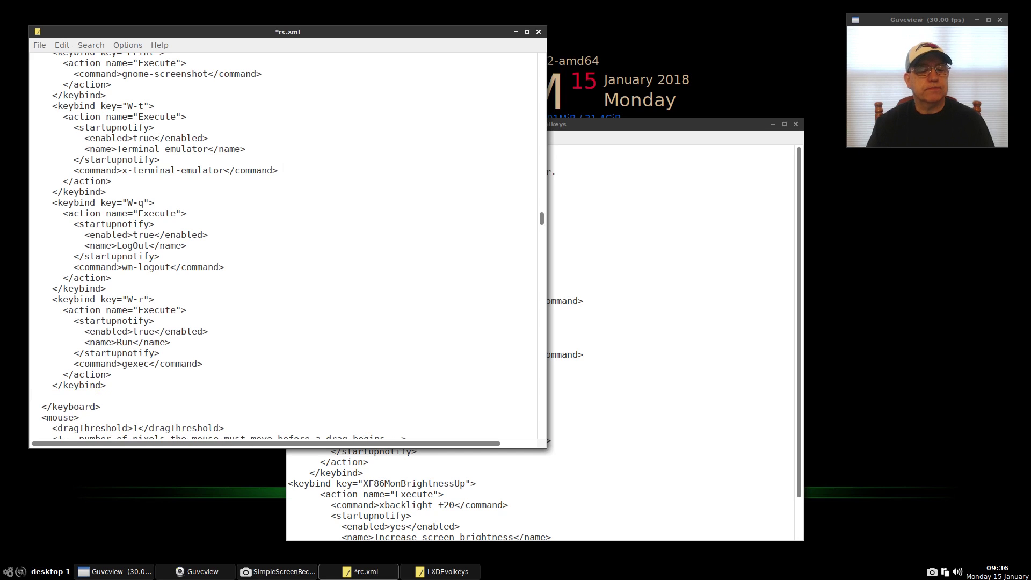
pyautogui.click(585, 128)
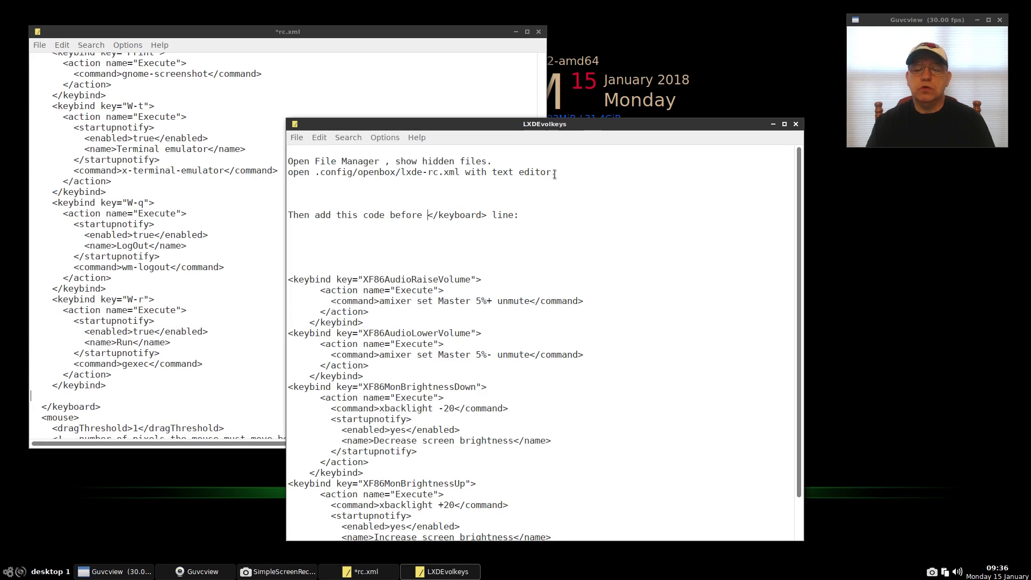
pyautogui.scroll(-1, 502, 388)
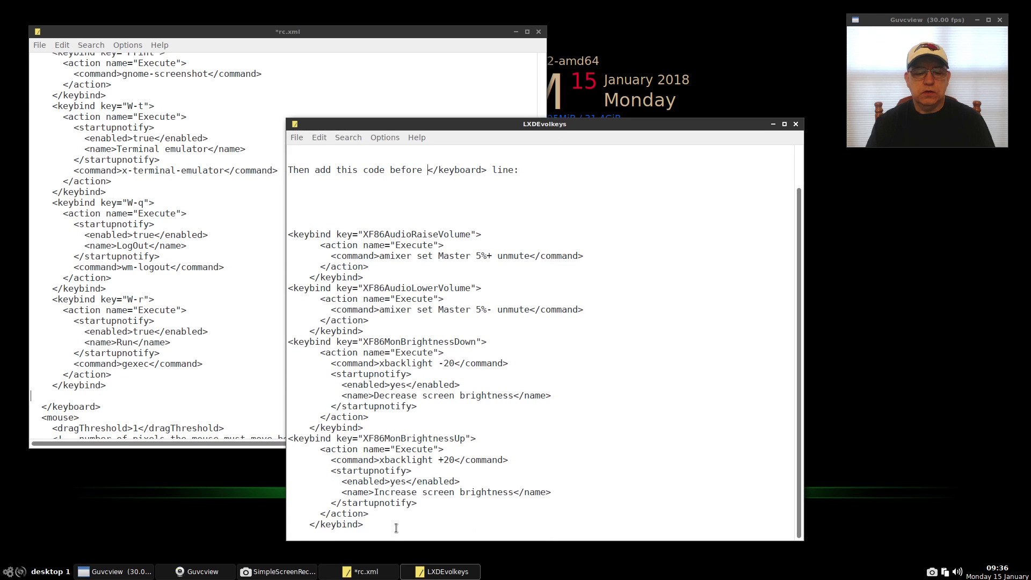
pyautogui.moveTo(396, 528); pyautogui.dragTo(272, 233)
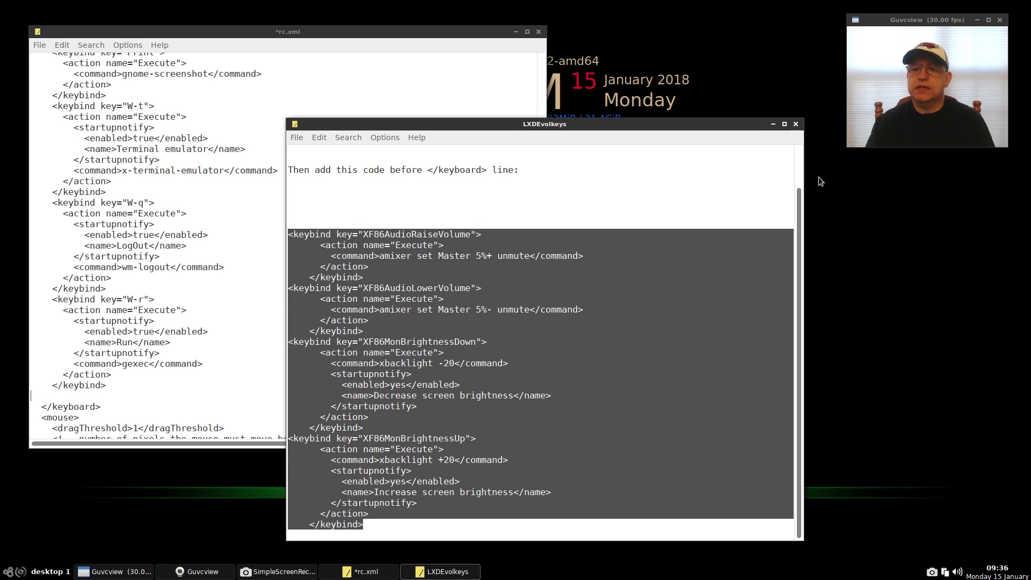
pyautogui.click(795, 125)
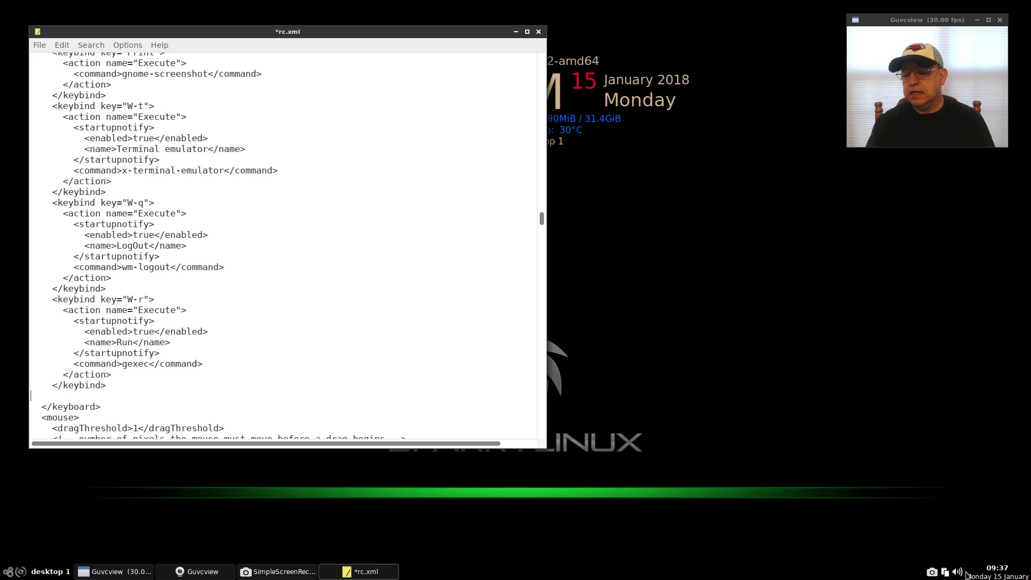
# Delete the empty line above </keyboard> in rc.xml
pyautogui.moveTo(957, 575)
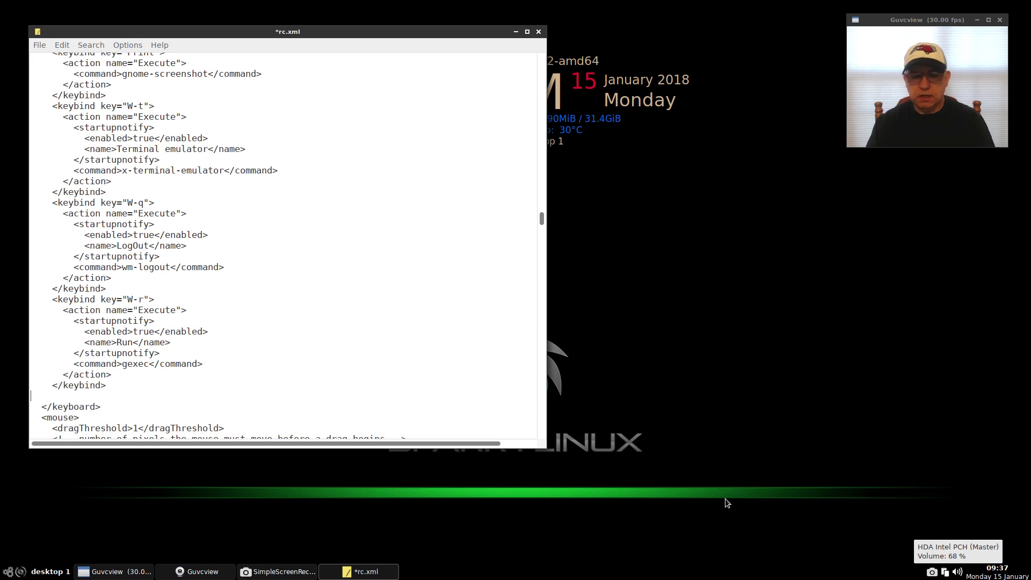
pyautogui.click(221, 396)
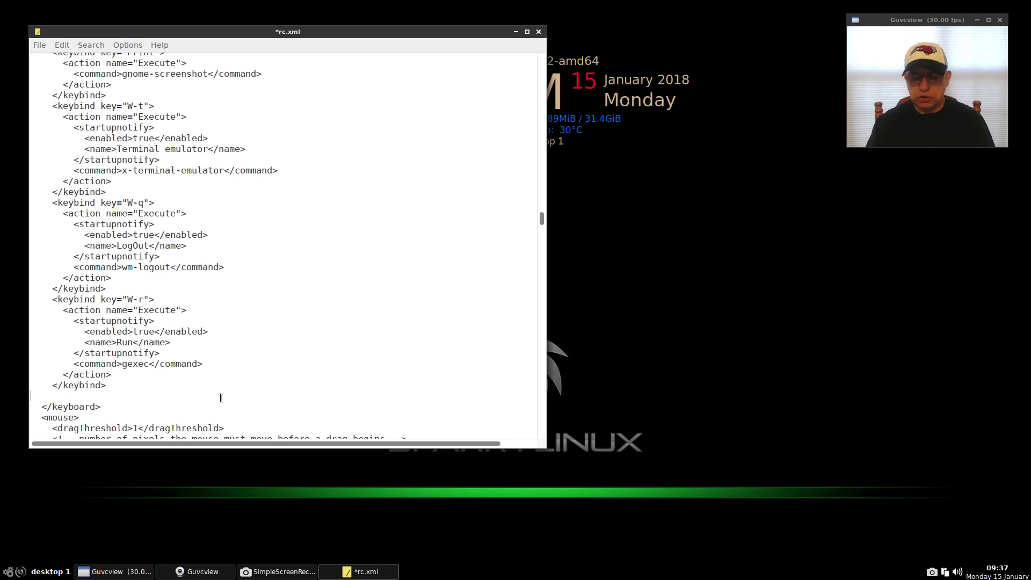
pyautogui.press('Delete')
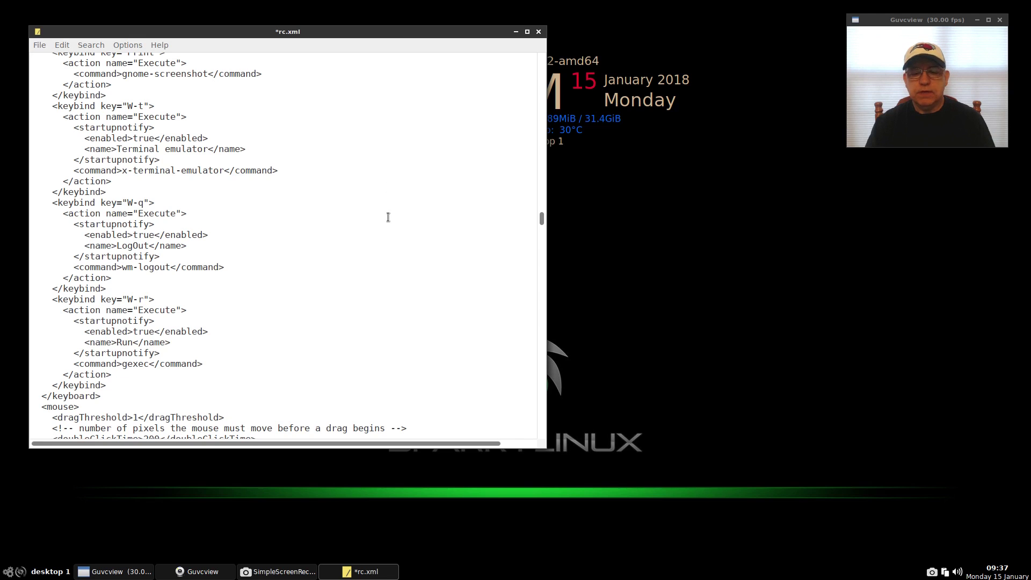
# Close rc.xml without saving the changes
pyautogui.moveTo(454, 28); pyautogui.dragTo(468, 112)
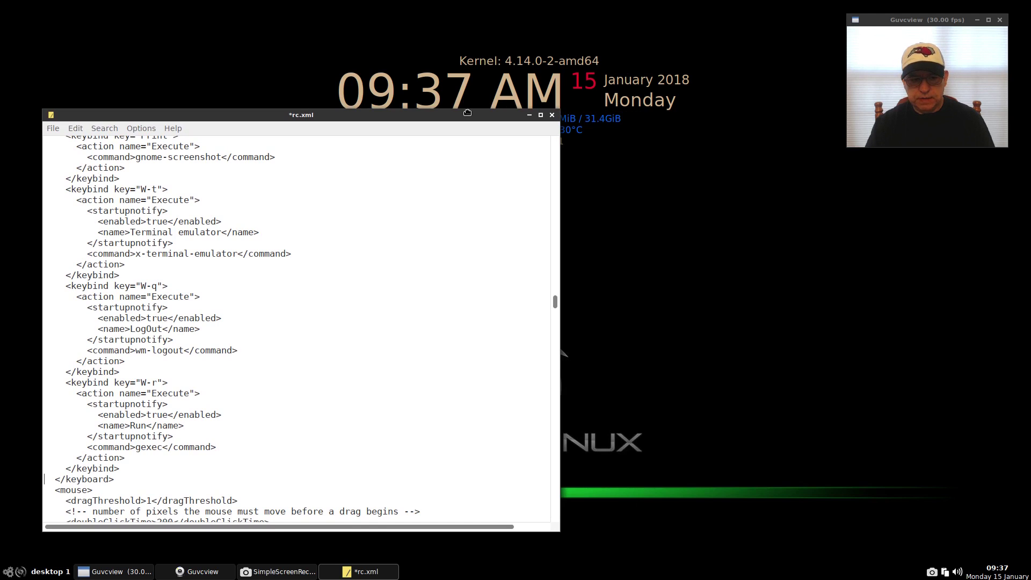
pyautogui.click(551, 115)
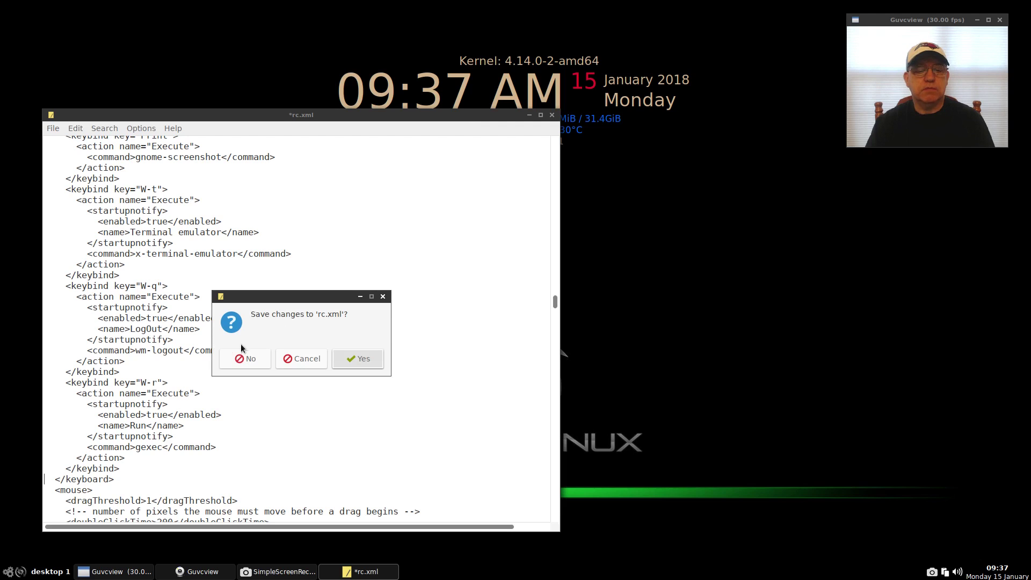
pyautogui.click(239, 361)
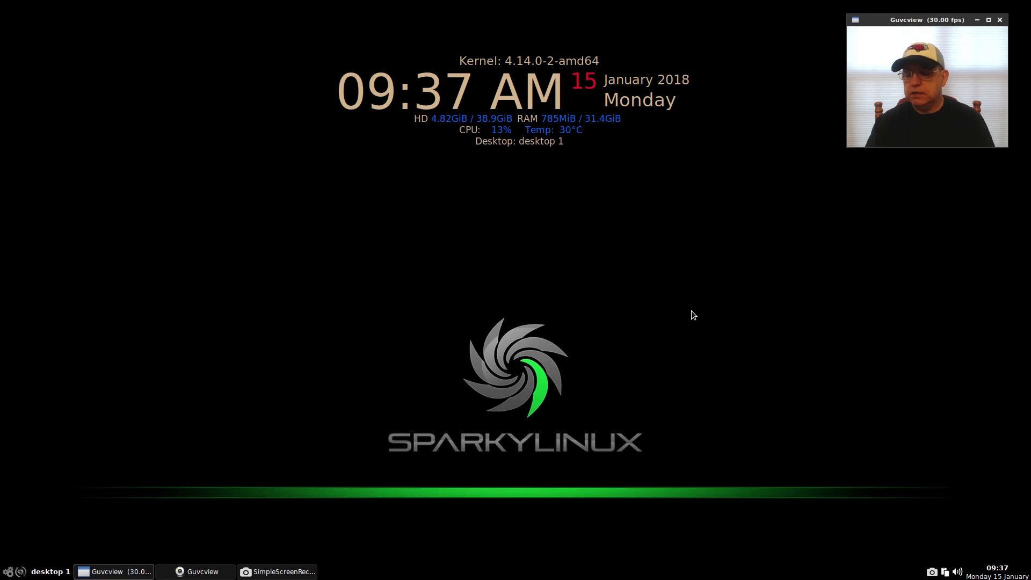